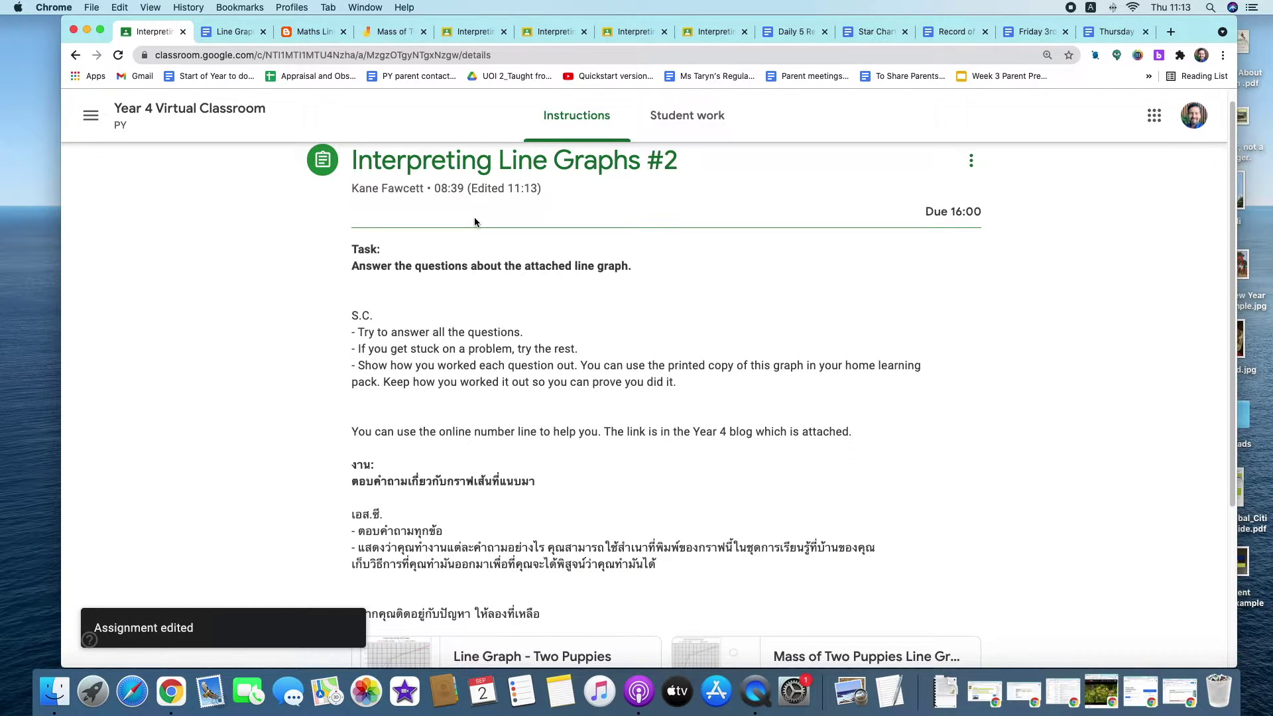
scroll(422, 425, "down", 2)
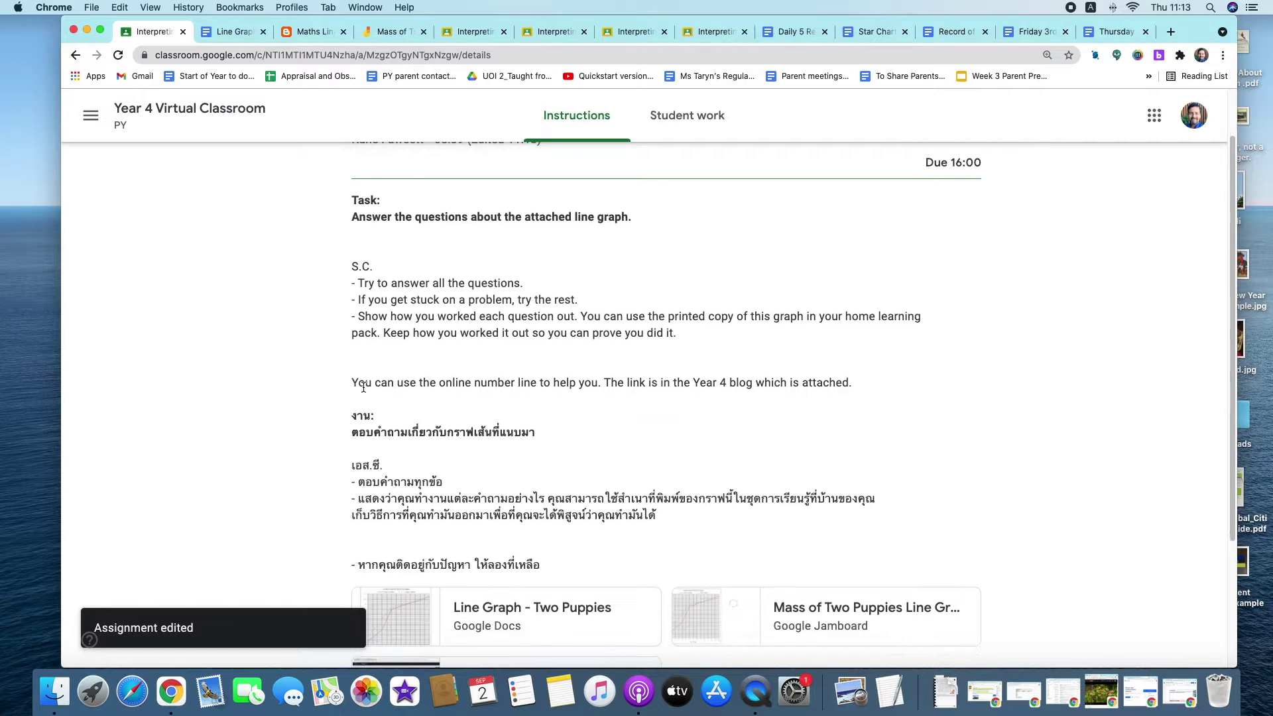
scroll(364, 389, "down", 1)
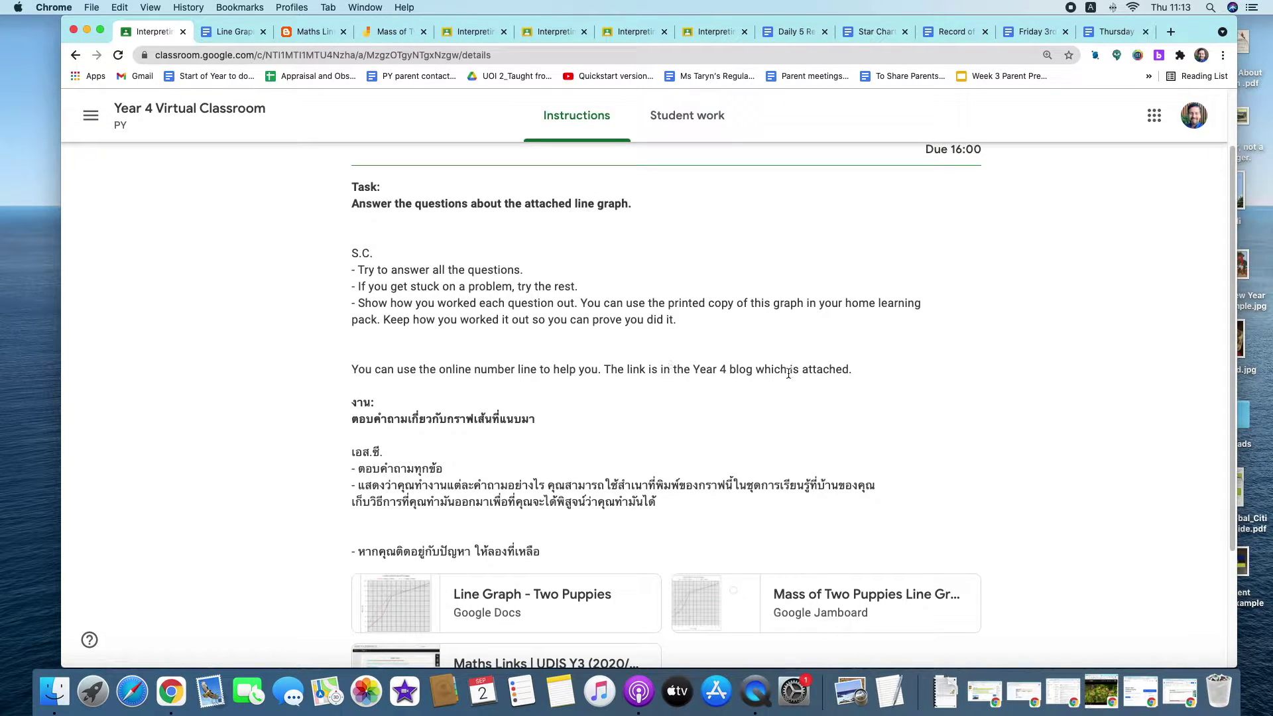
scroll(811, 382, "down", 5)
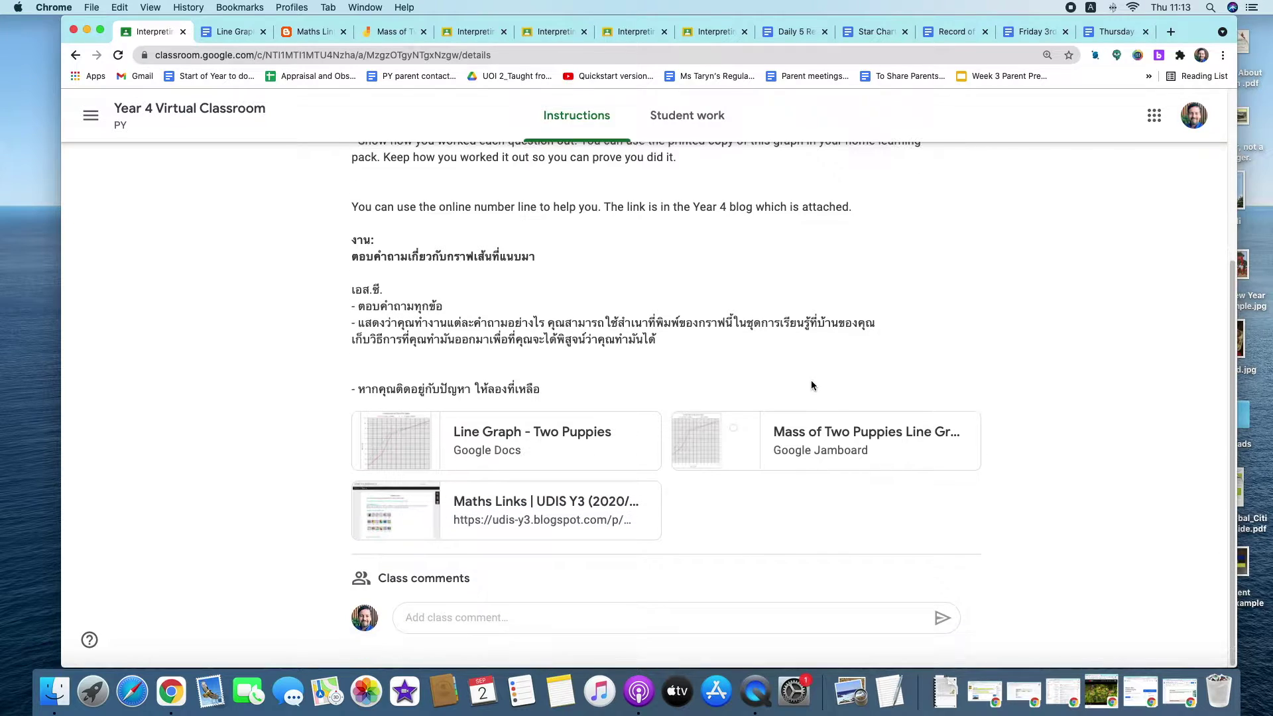
- Open the Maths Links blog page from the assignment's attachment card
left_click(557, 499)
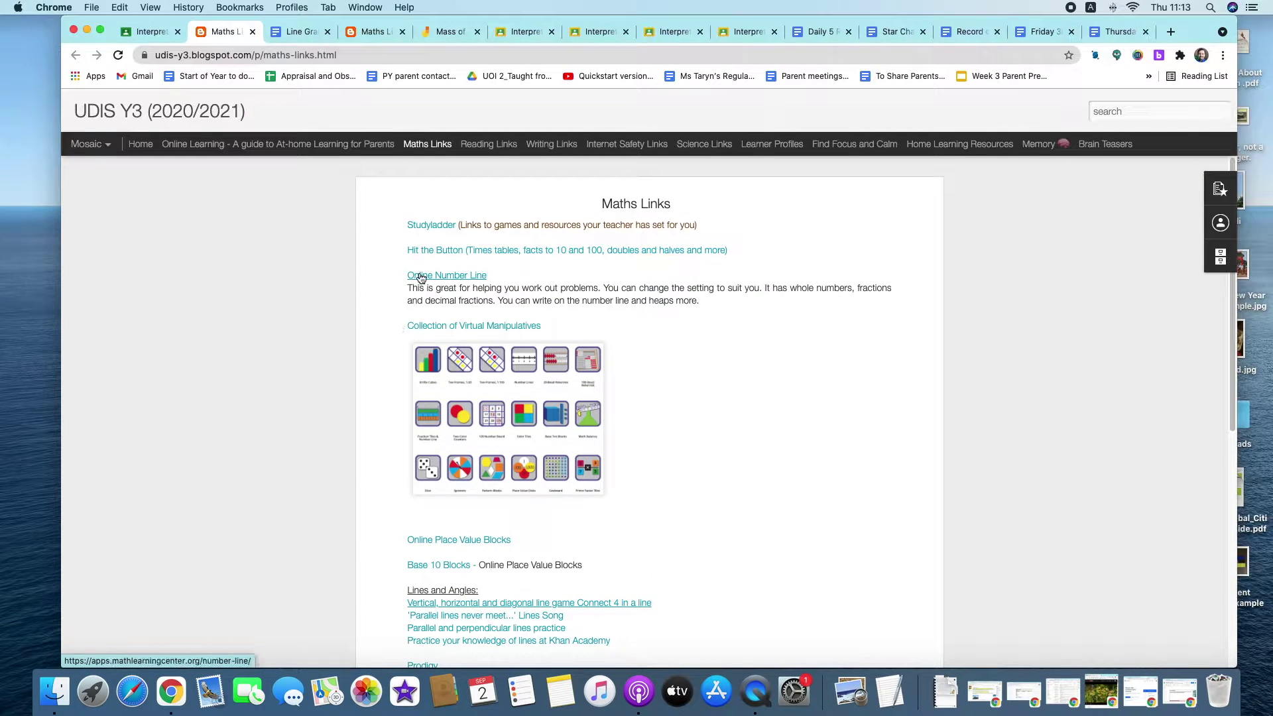
- Open the Math Learning Center's online number line from the blog's link
left_click(472, 281)
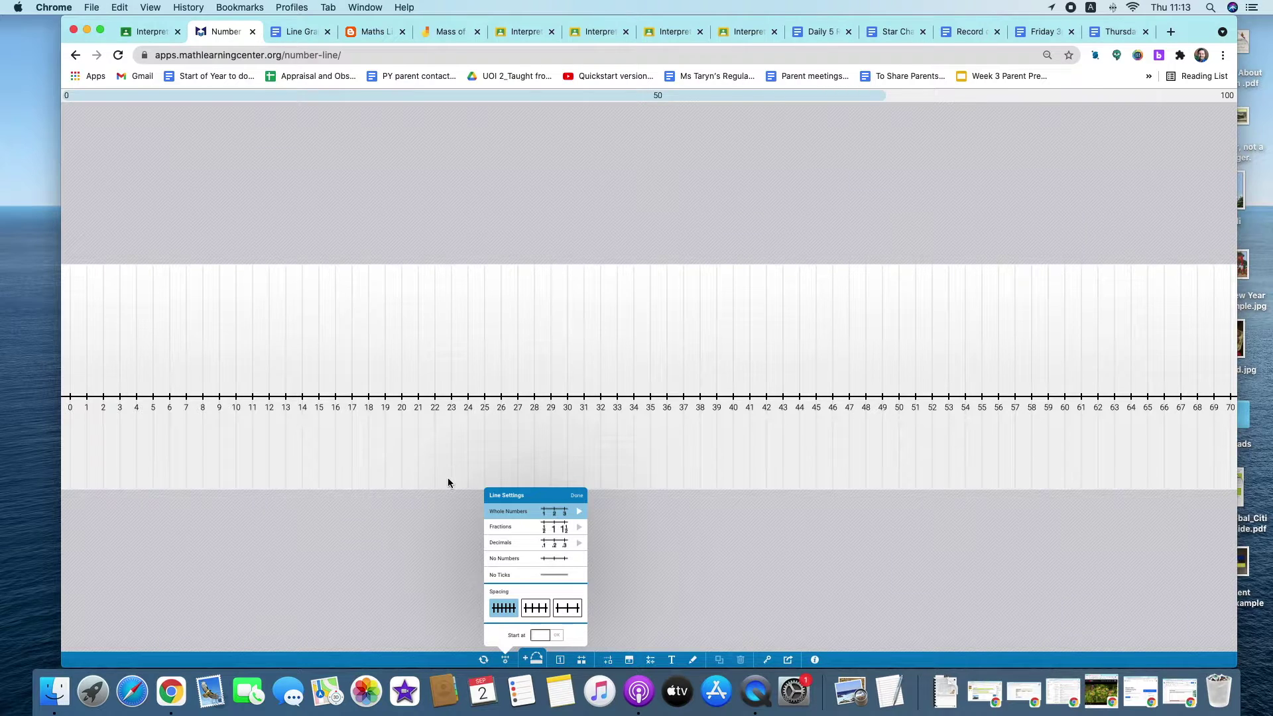
- Enlarge the page, then set the line's interval to Decimals 0.1 so it counts 0.0, 0.1, 0.2 and so on
key("super+equal")
key("super+equal")
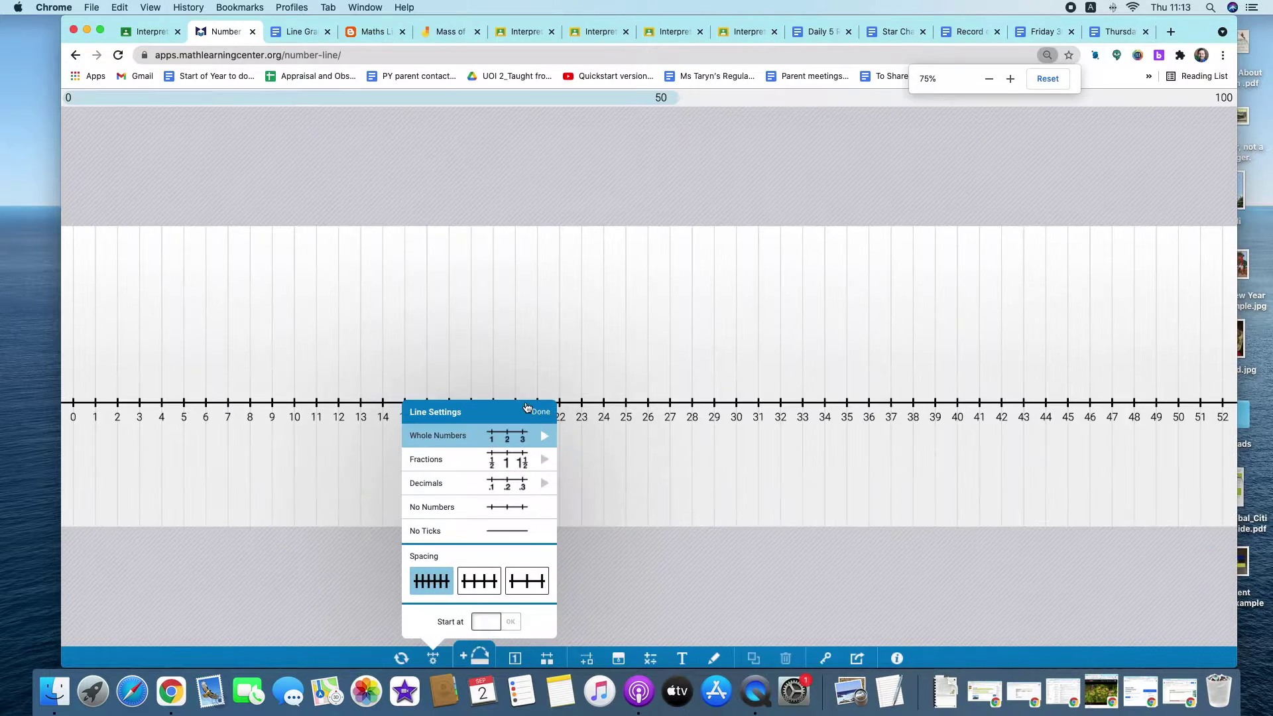
key("super+equal")
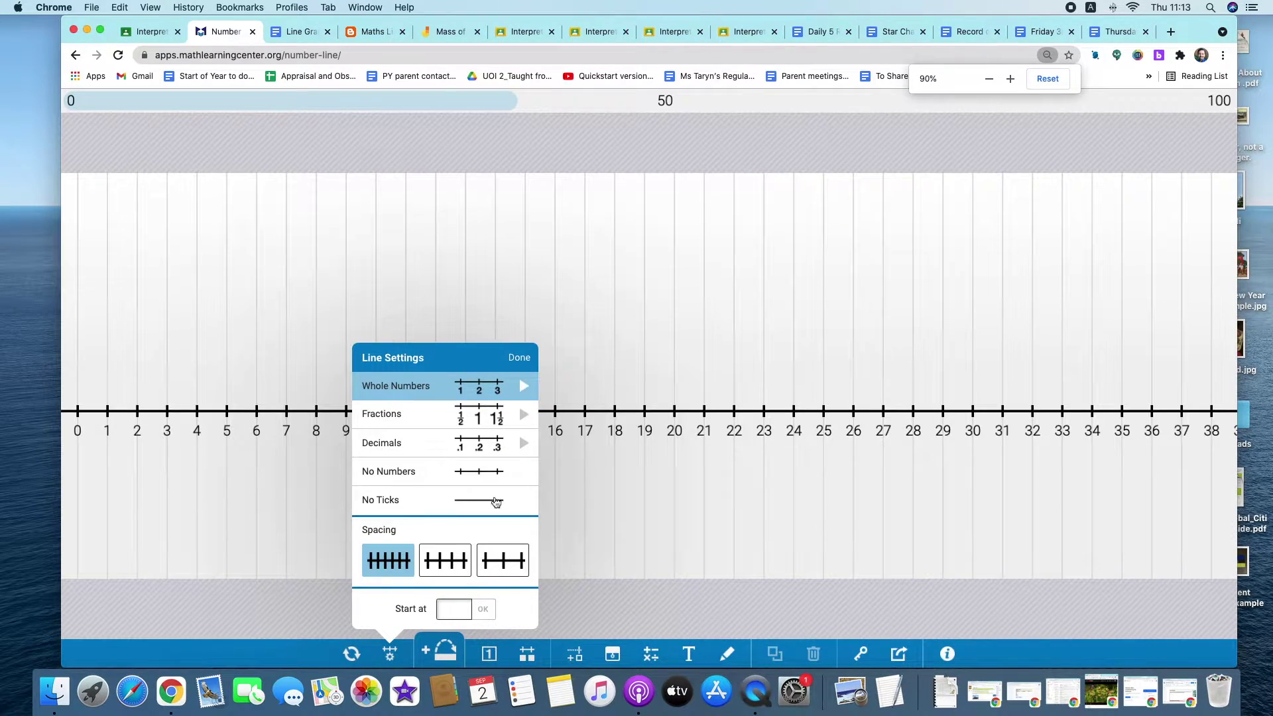
left_click(491, 398)
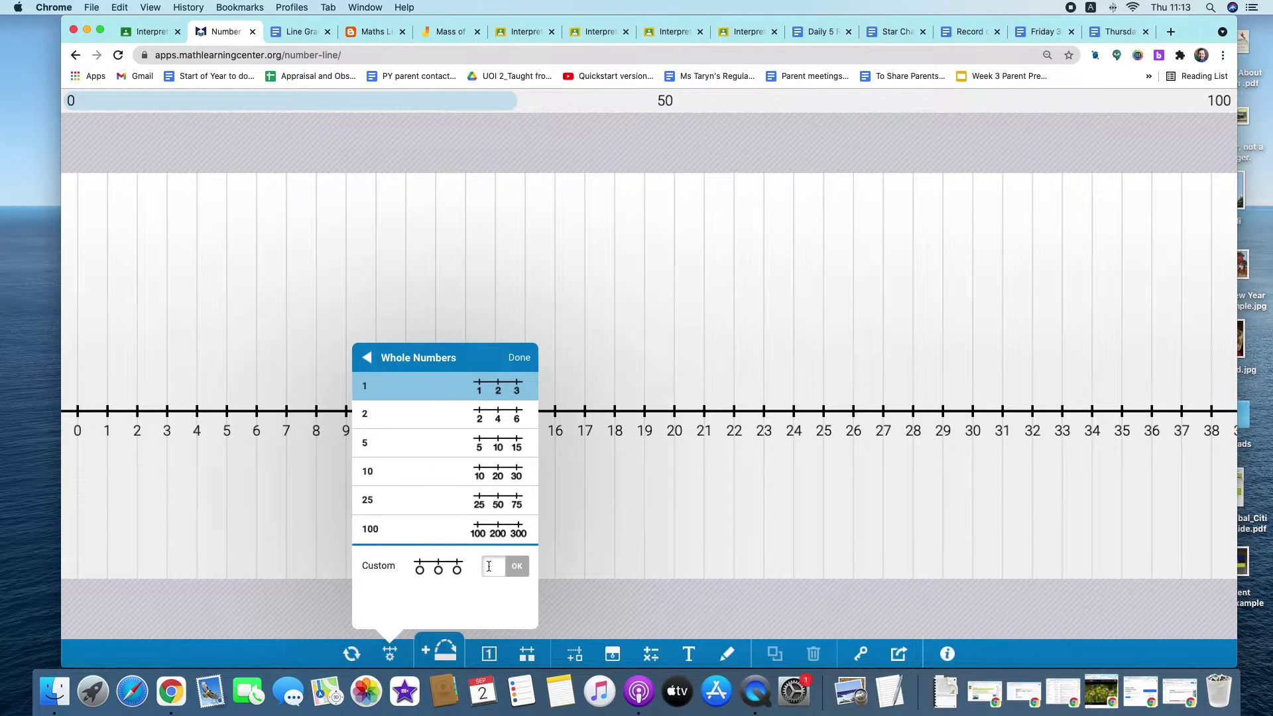
left_click(495, 450)
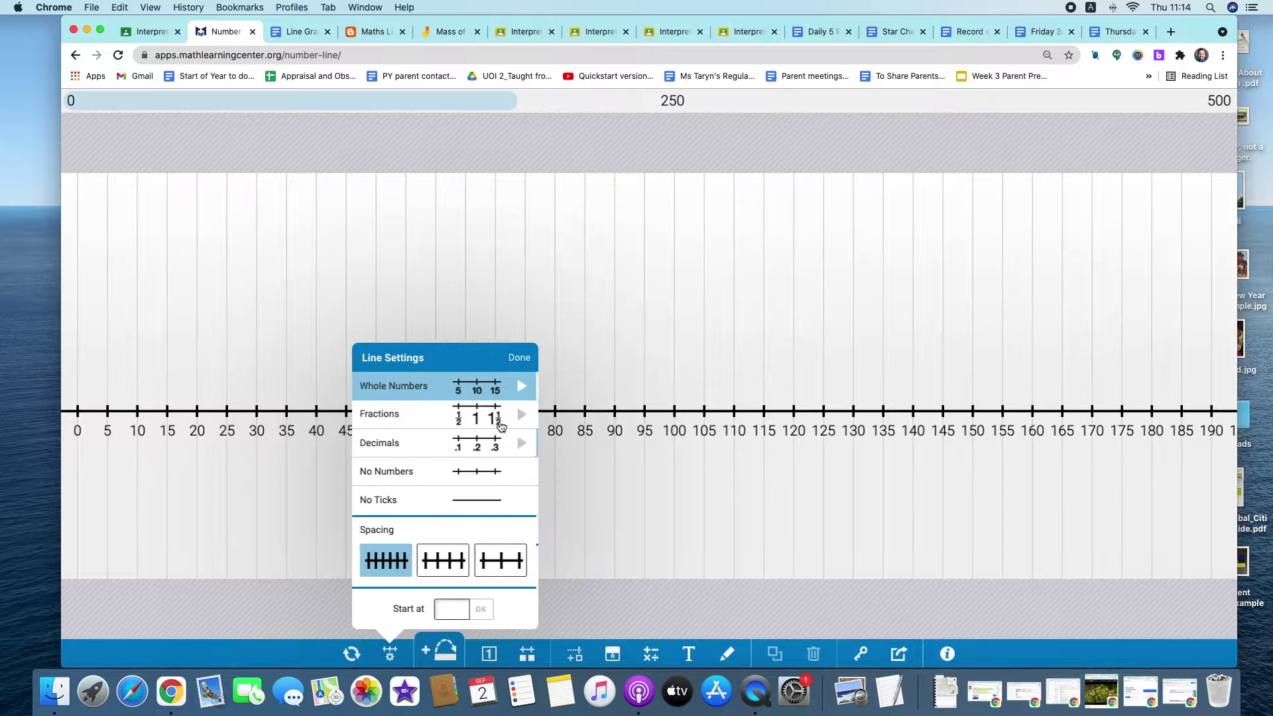
left_click(480, 447)
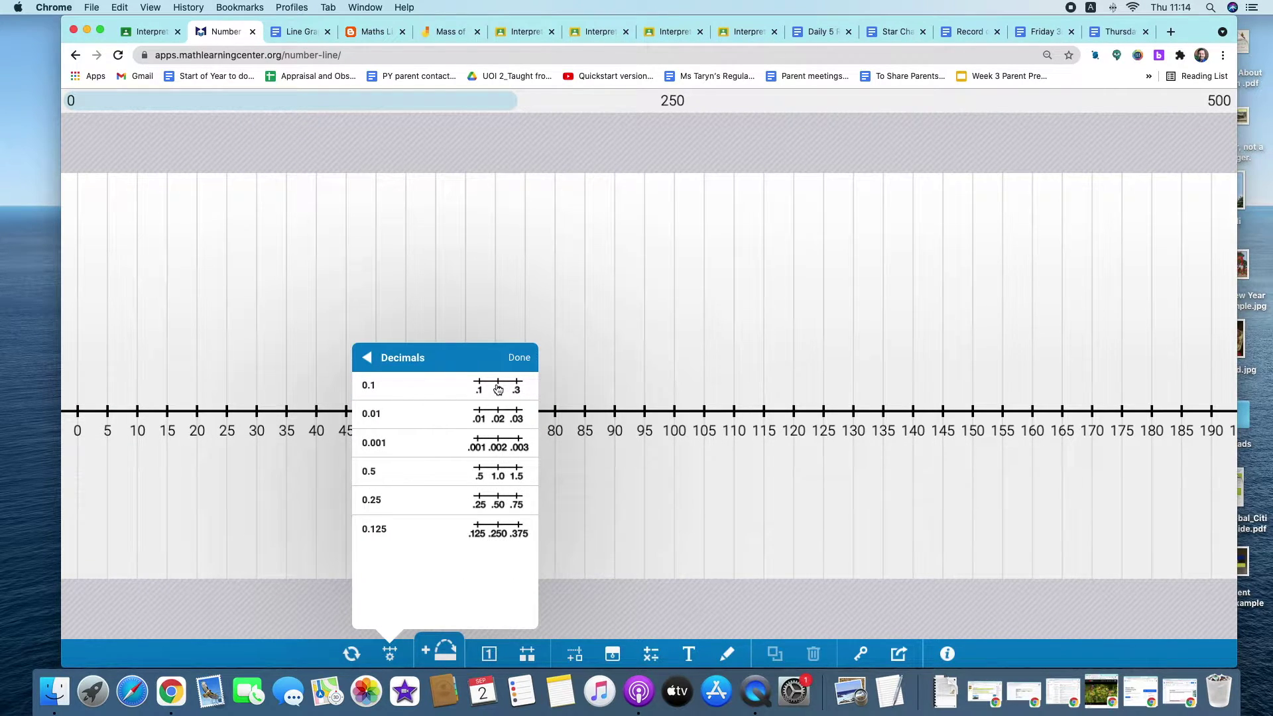
left_click(498, 389)
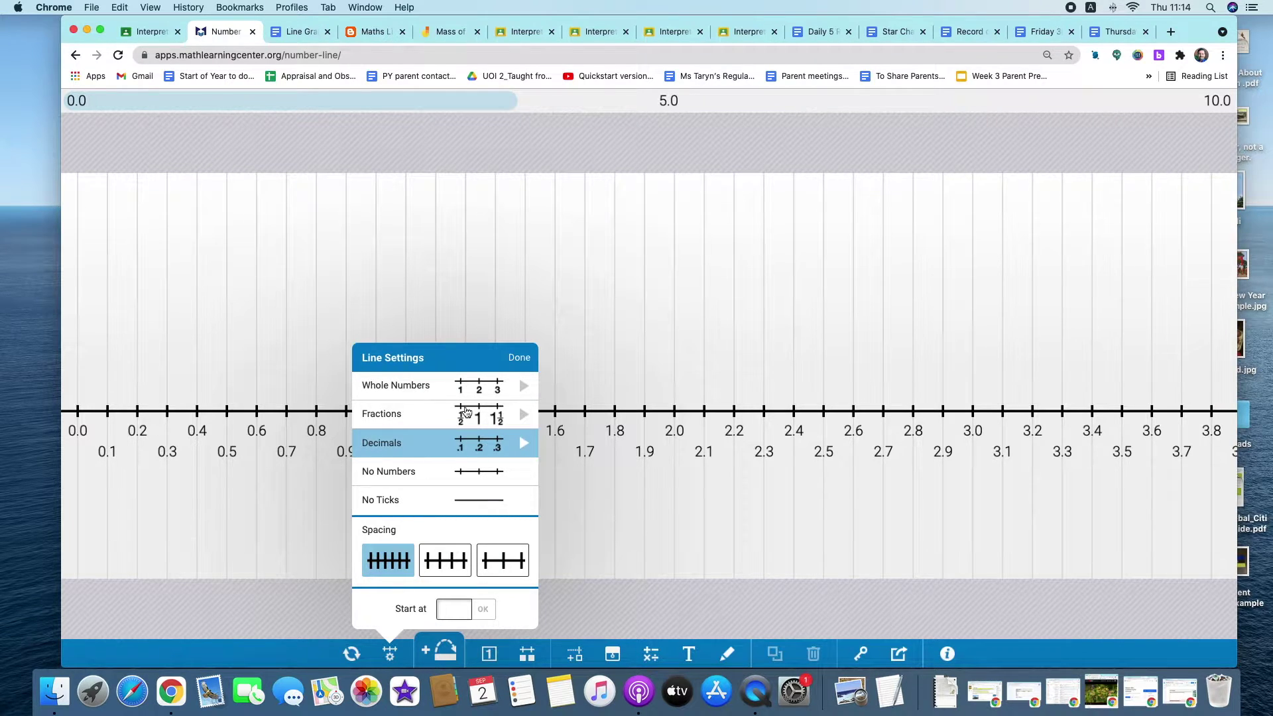
left_click(448, 391)
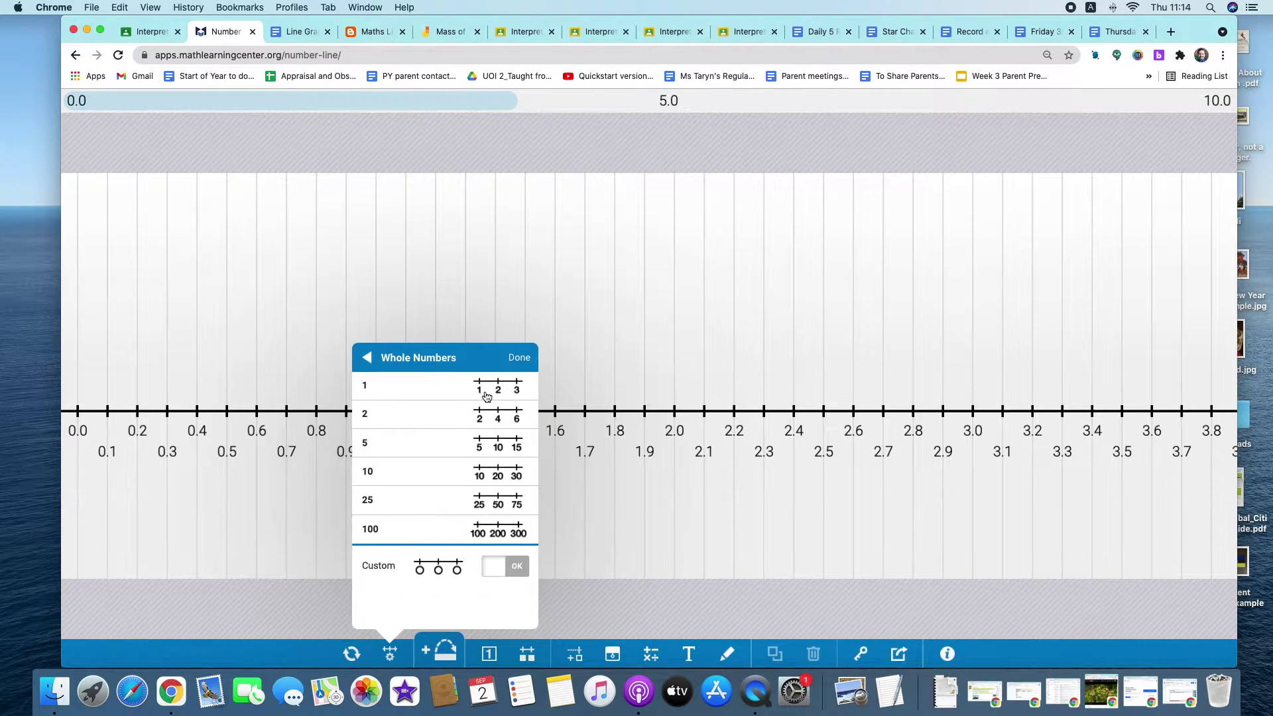
left_click(488, 393)
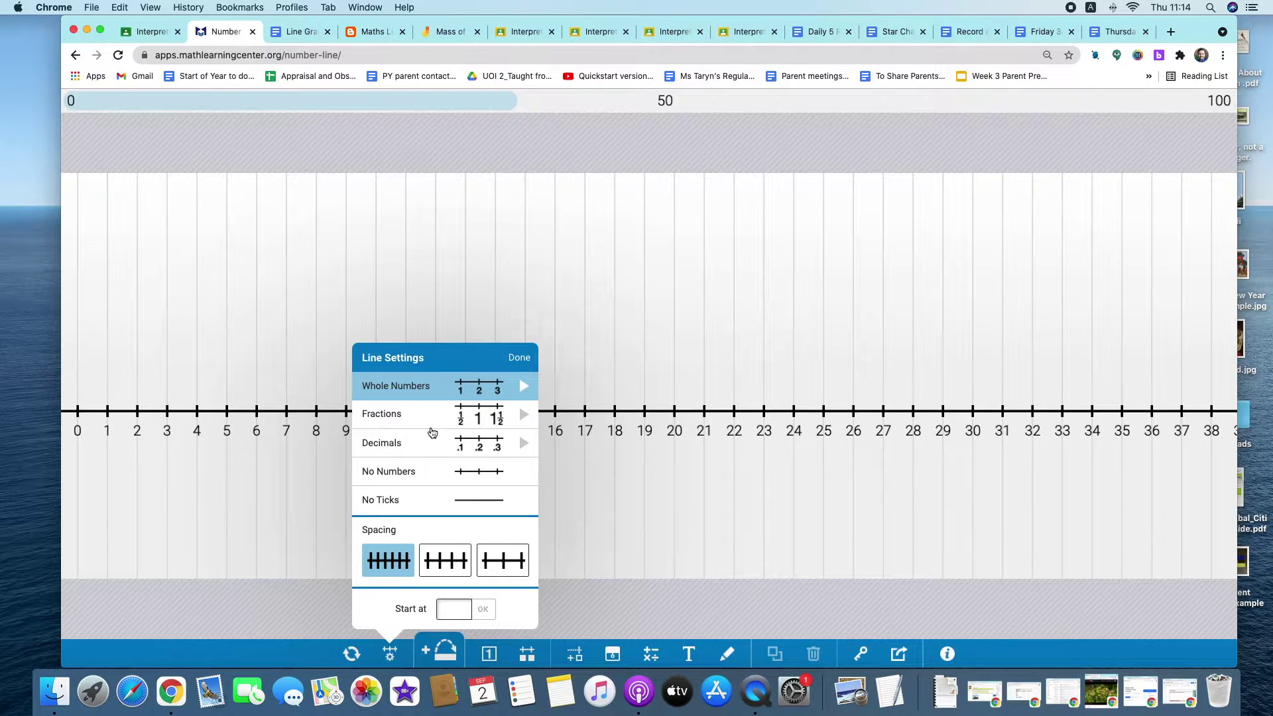
left_click(528, 446)
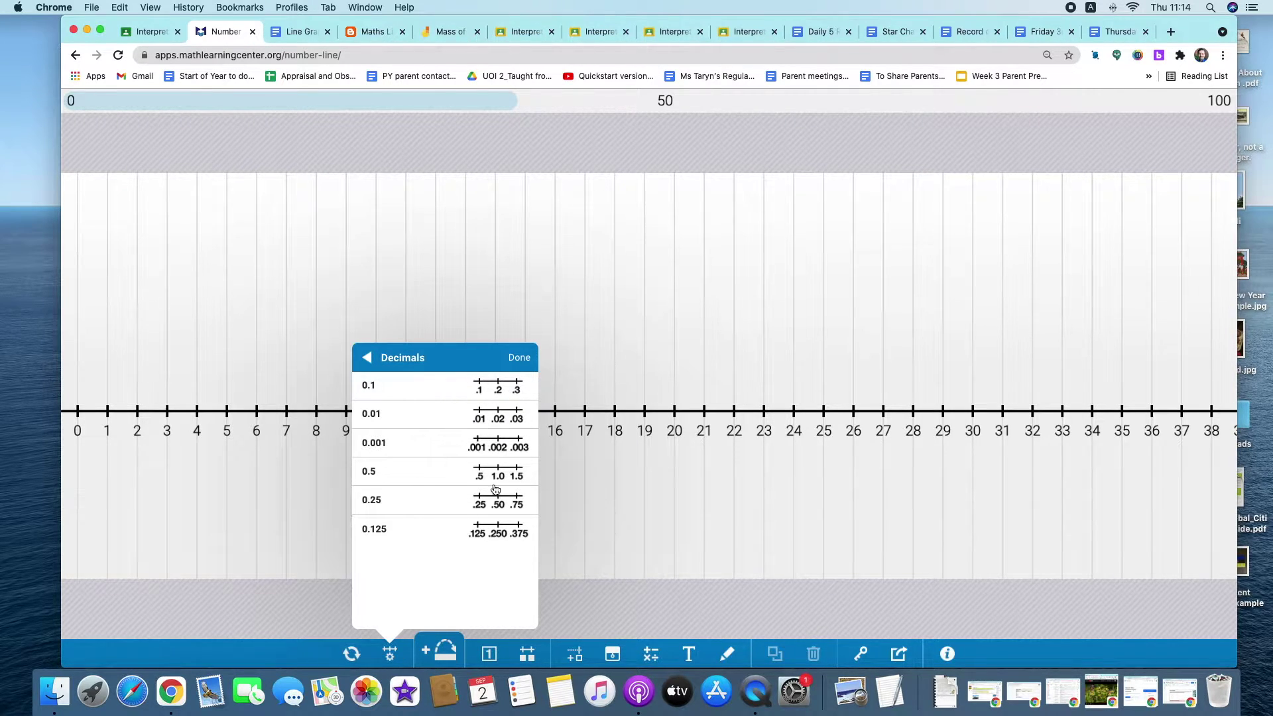
left_click(492, 397)
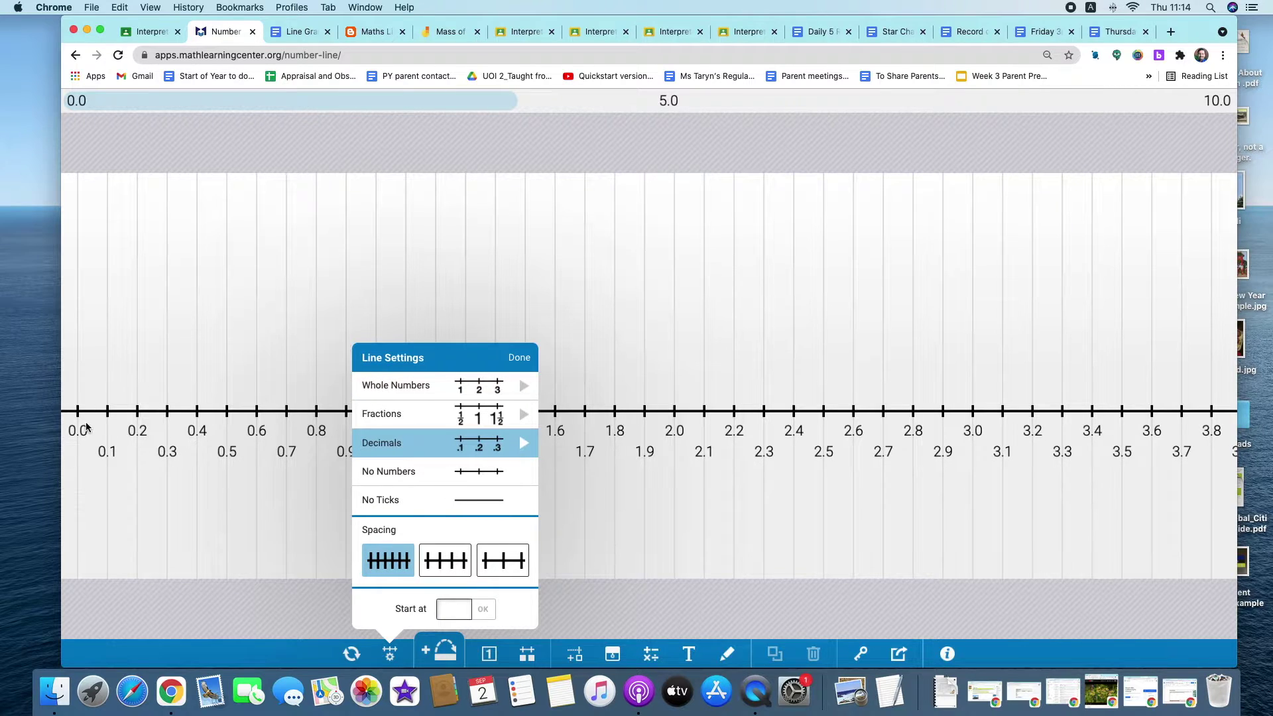
left_click(520, 359)
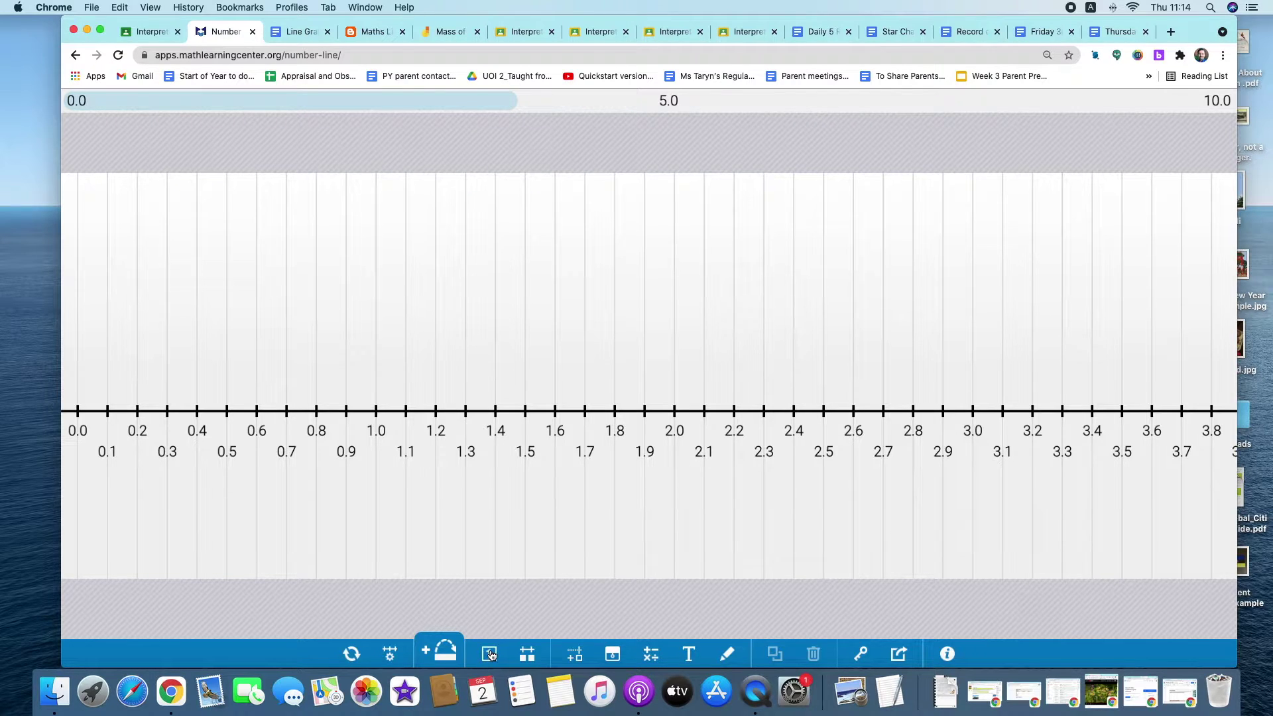
- Set the tenths line to start at 9 and slide its range so it runs 9.0 to 19.0
left_click(529, 654)
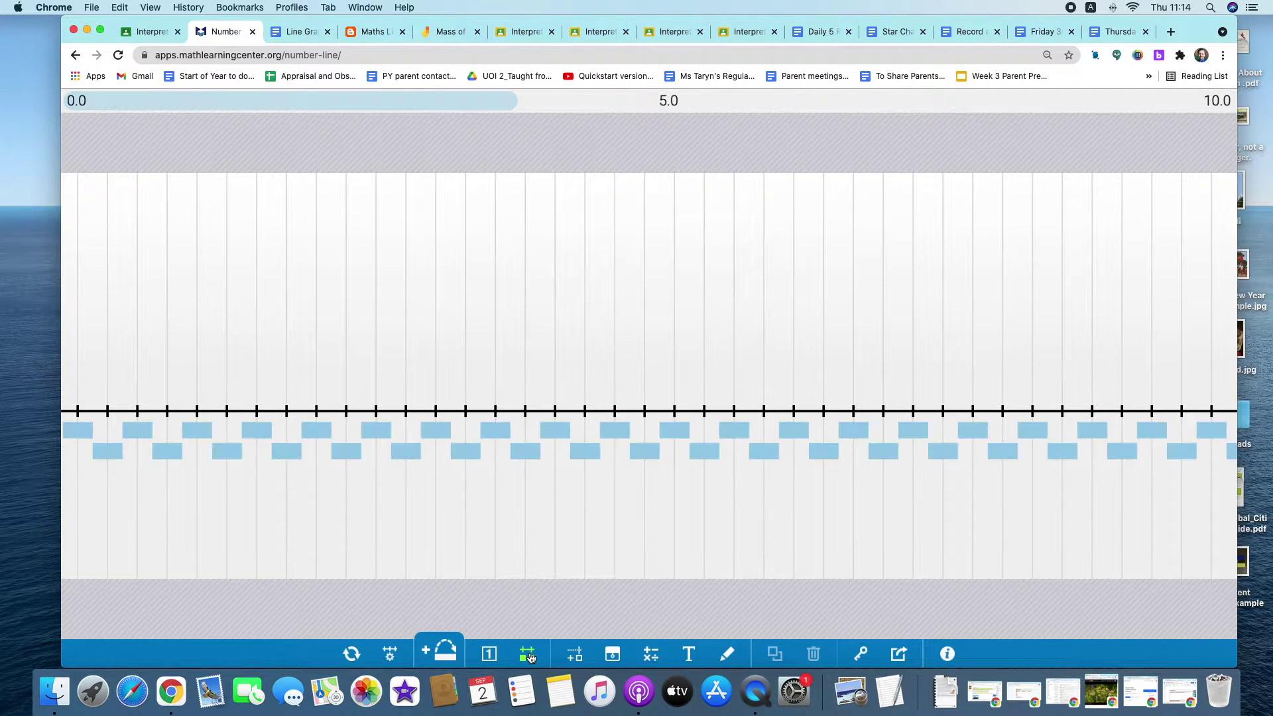
left_click(529, 653)
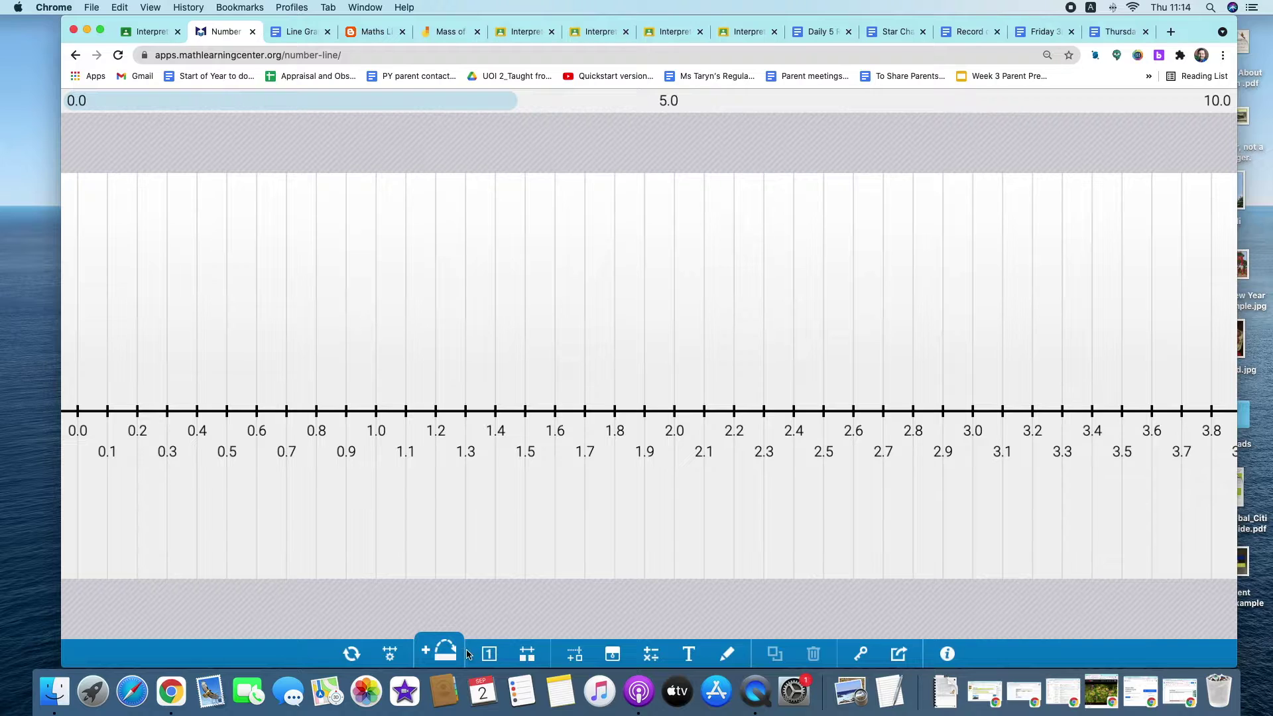
left_click(390, 654)
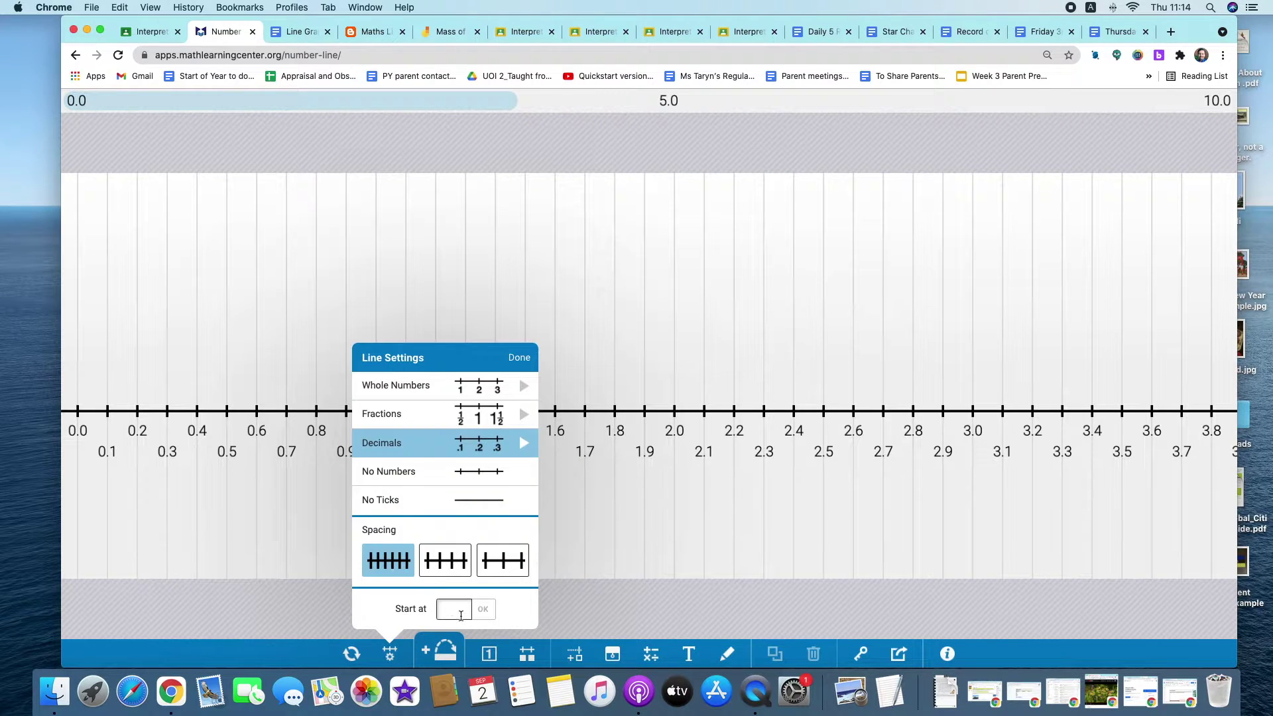
left_click(459, 613)
type("9")
left_click(486, 618)
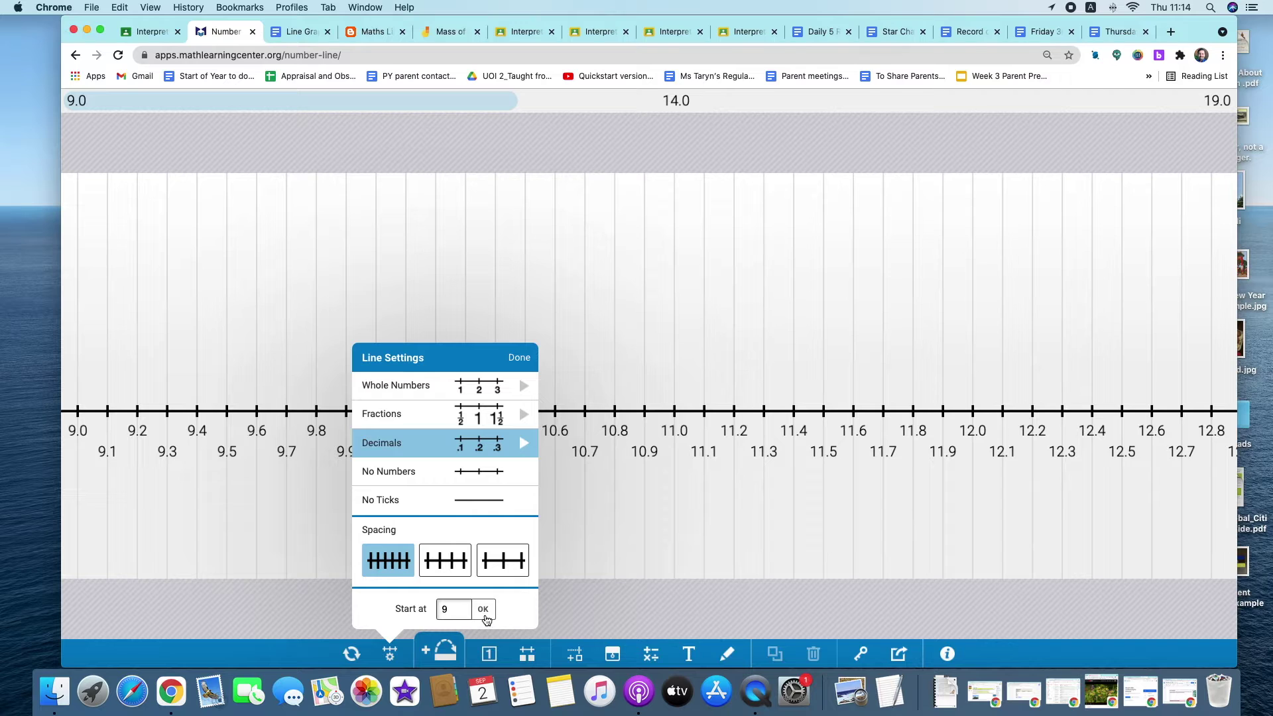
left_click(520, 356)
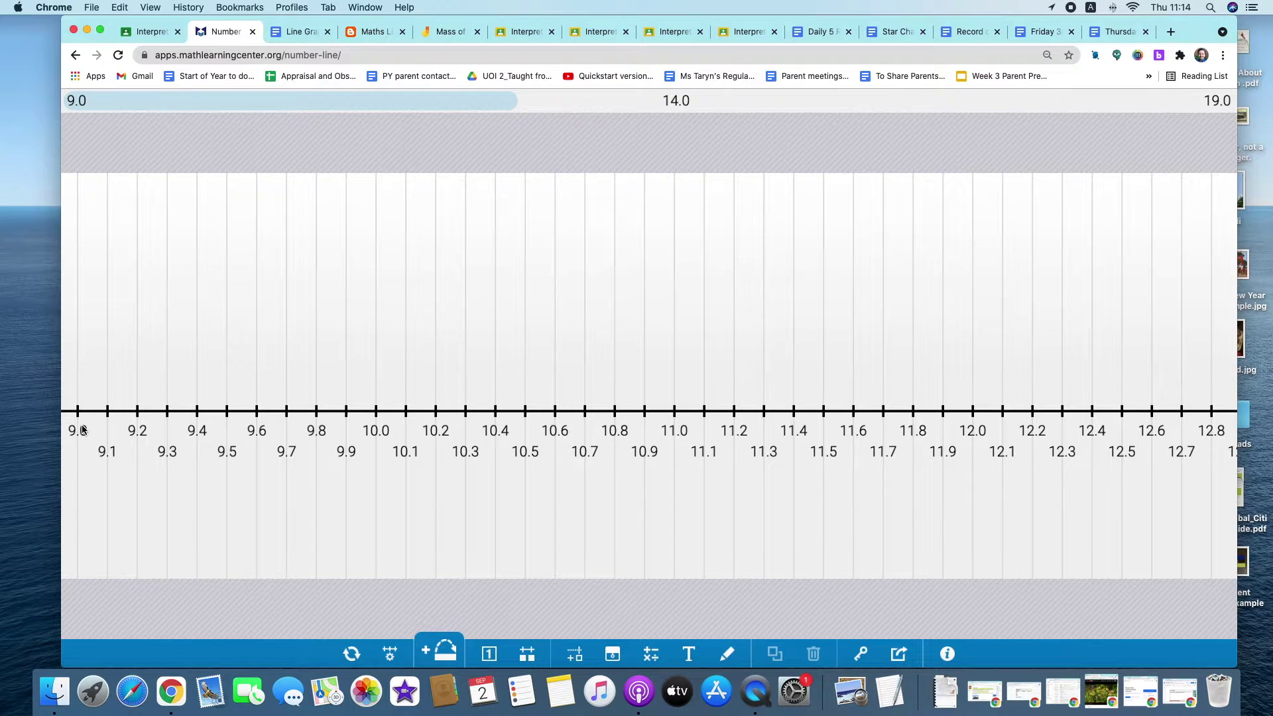
mouse_move(340, 100)
left_mouse_down()
mouse_move(765, 103)
mouse_move(1110, 83)
left_mouse_up()
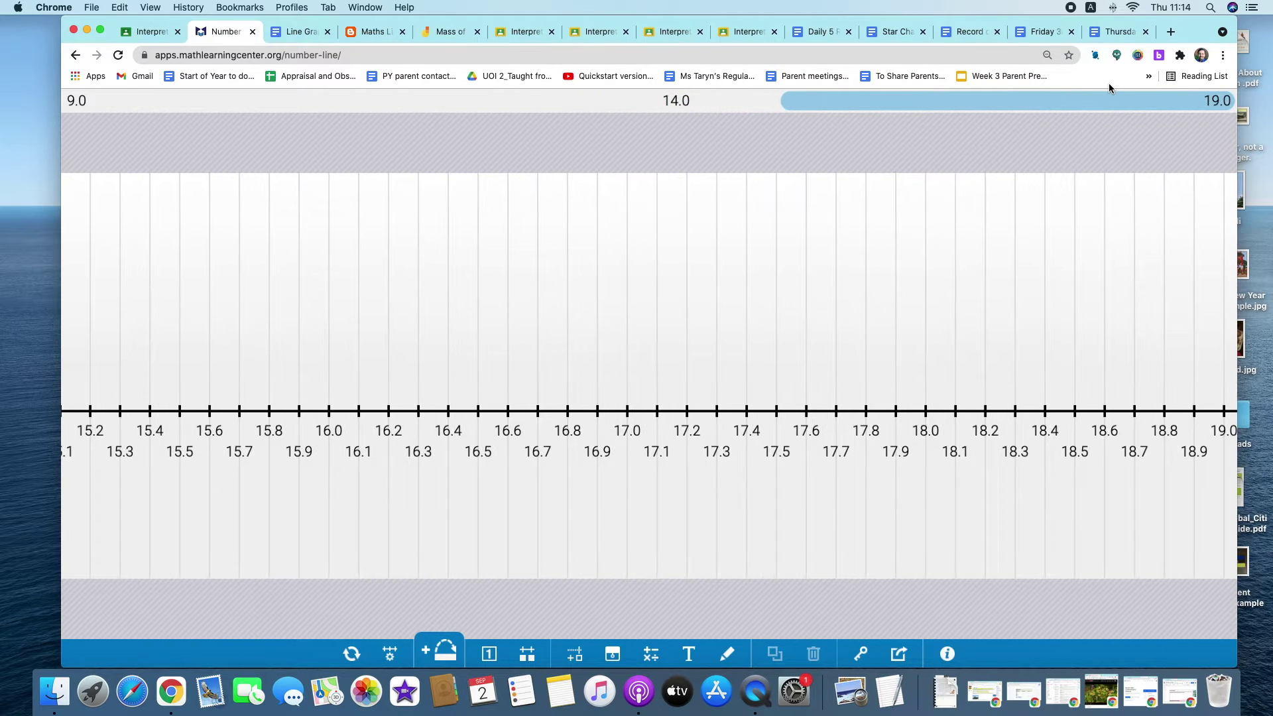
left_click_drag(982, 106, 272, 142)
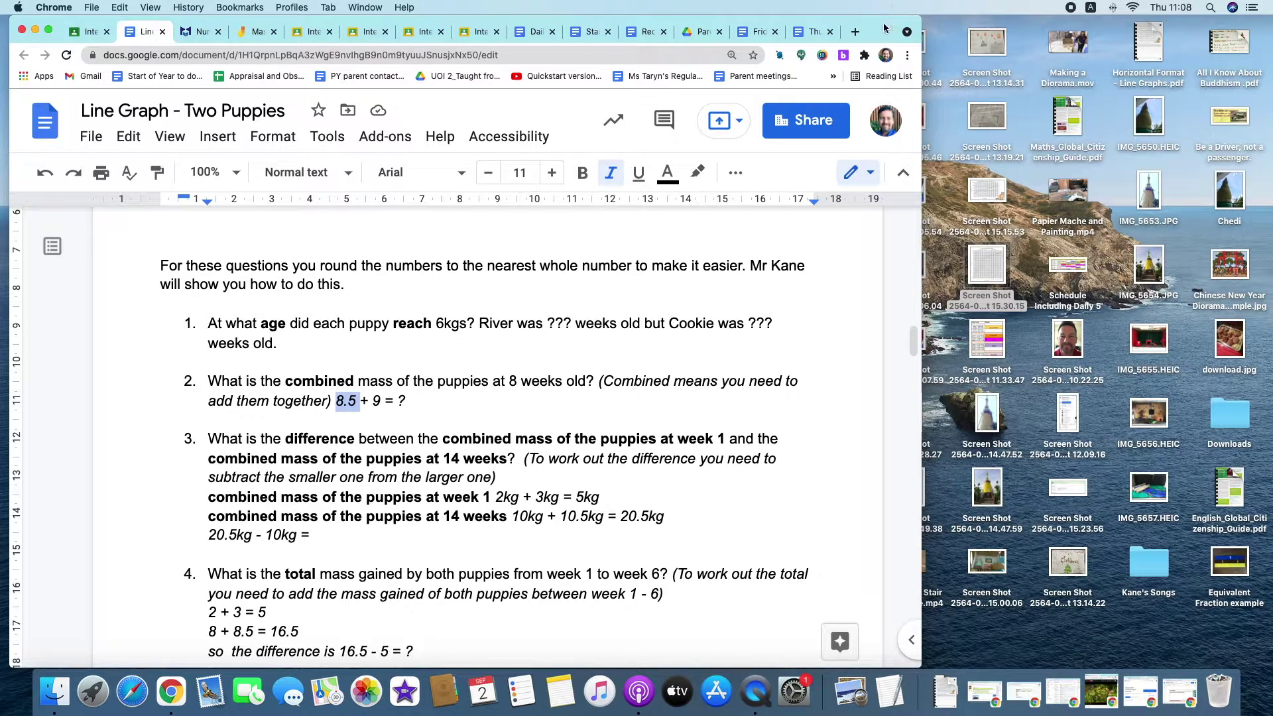
- Highlight '8 weeks old' in question 2, then show the puppies' mass graph with its circle moved near week 4
double_click(412, 400)
left_click_drag(210, 381, 593, 388)
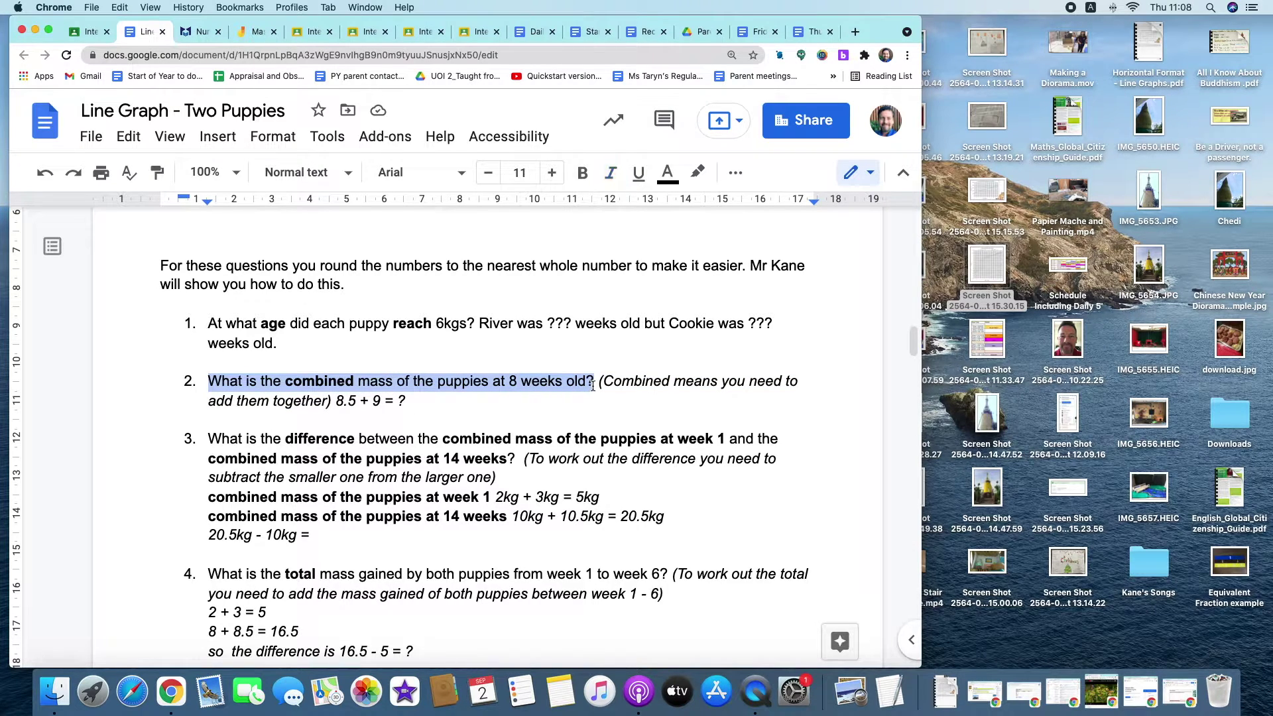
left_click(620, 380)
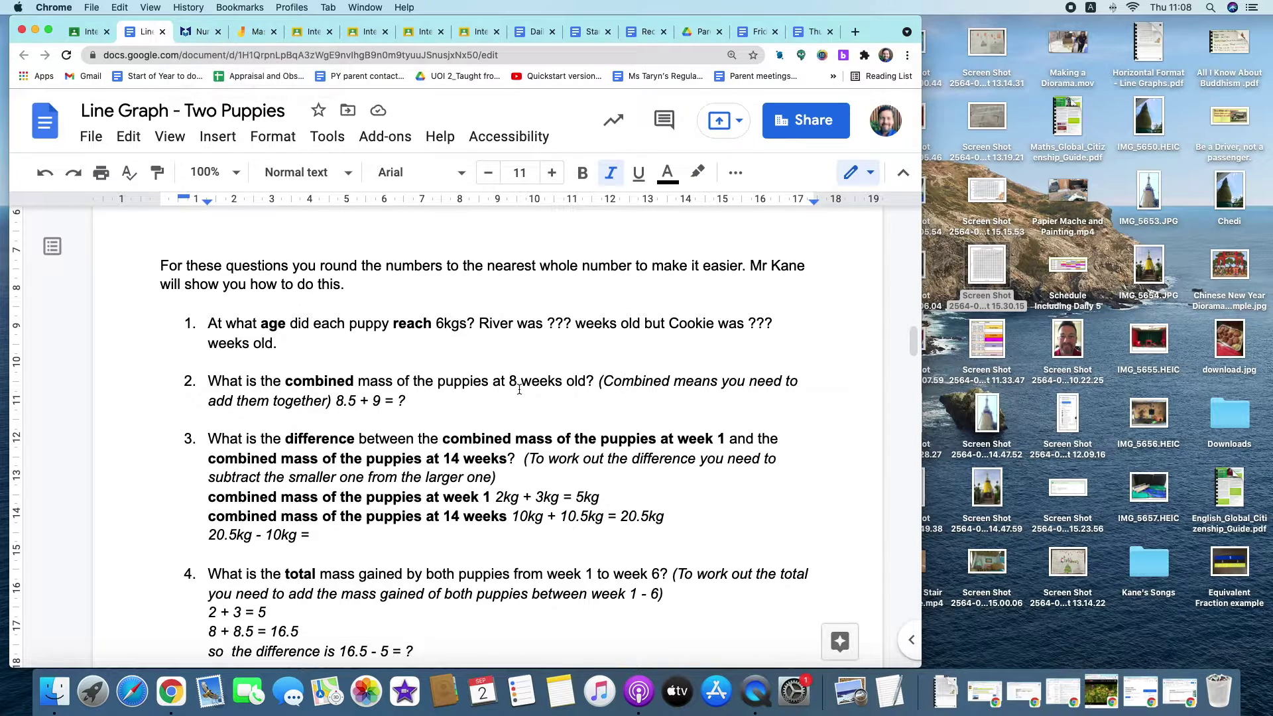
left_click_drag(509, 381, 591, 382)
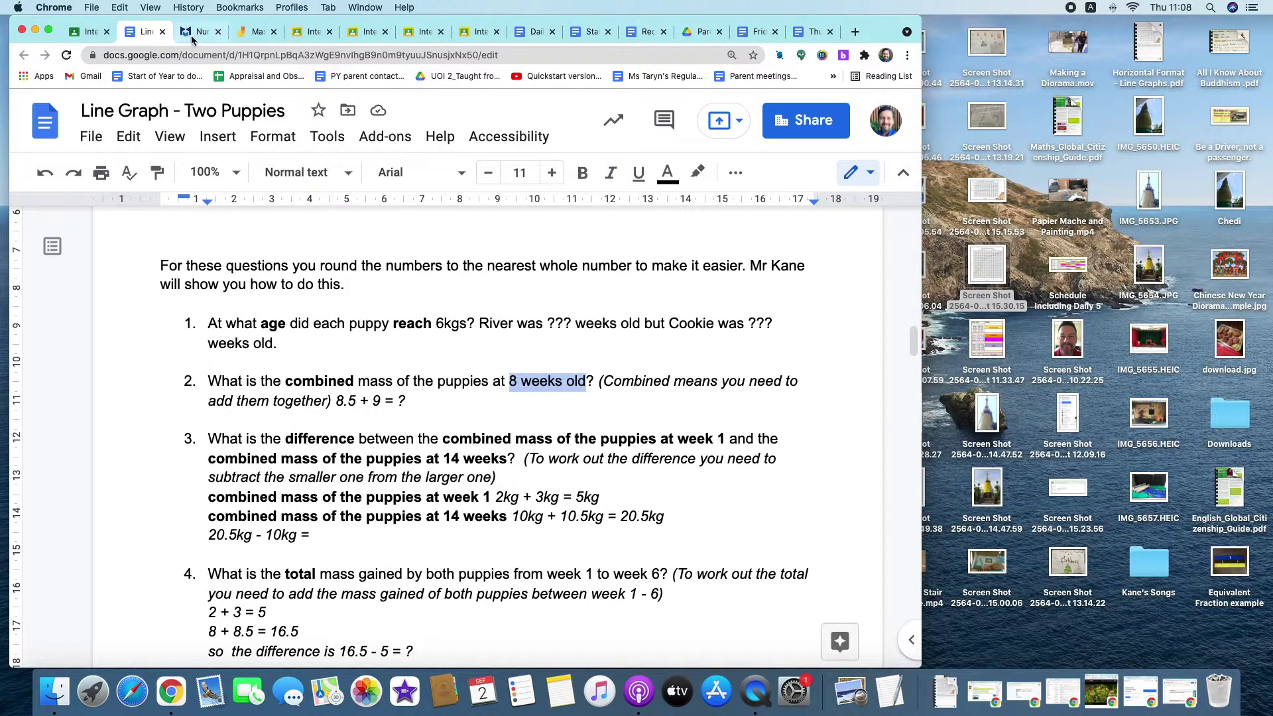
left_click(244, 38)
mouse_move(980, 183)
left_mouse_down()
mouse_move(304, 703)
mouse_move(448, 651)
mouse_move(408, 654)
mouse_move(394, 378)
mouse_move(410, 221)
mouse_move(93, 212)
mouse_move(234, 214)
left_mouse_up()
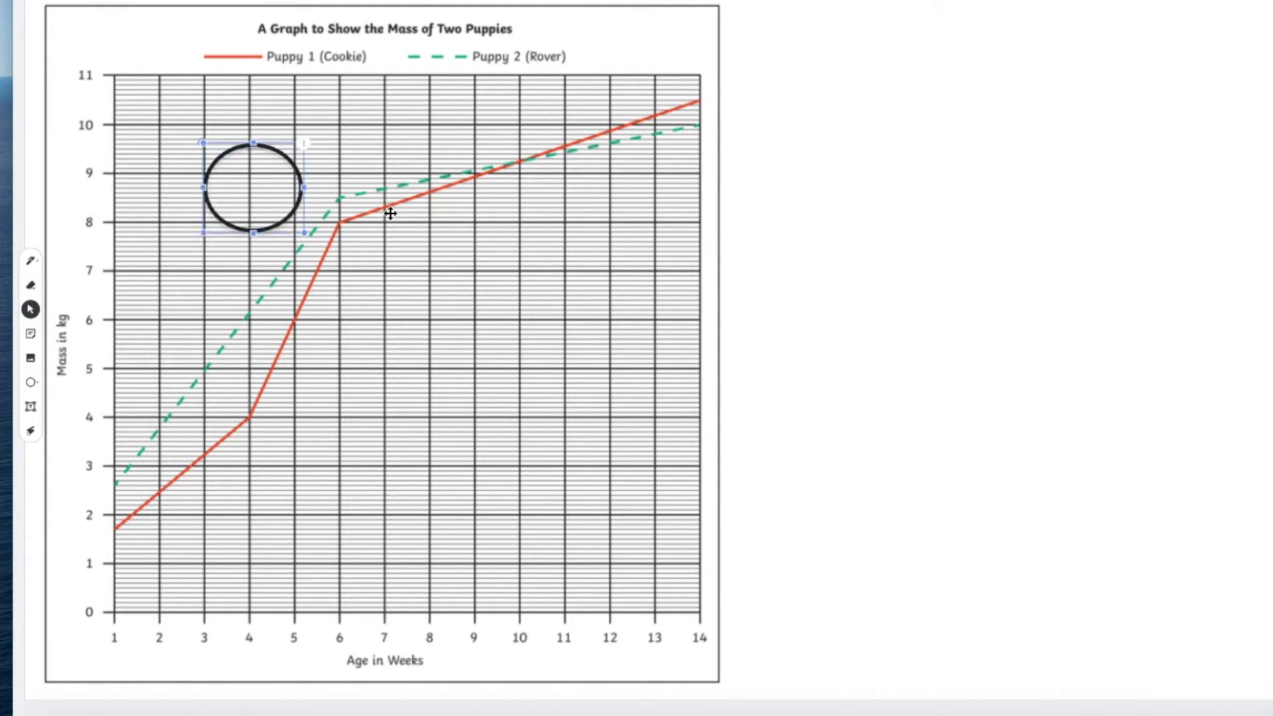
- Laser-trace from week 8 across to the 9 kg mark and point at the week 8, 9 kg spot
left_click(31, 431)
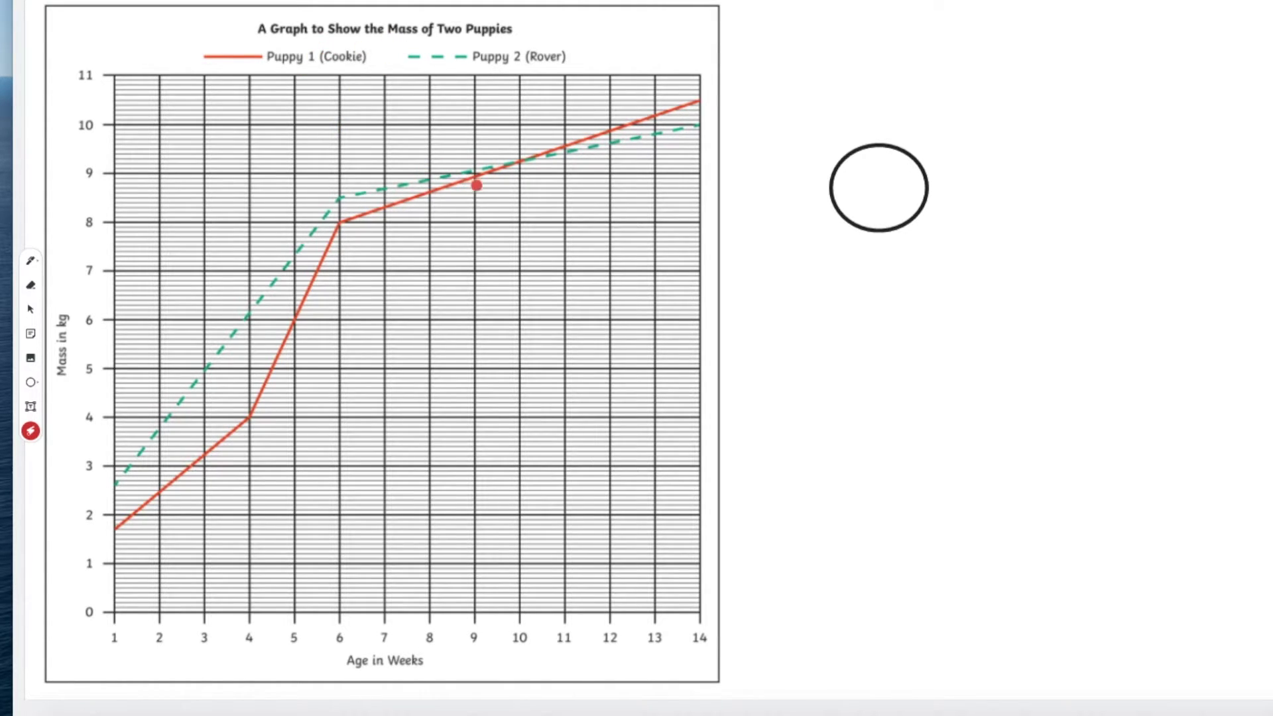
left_click_drag(432, 202, 103, 198)
left_click_drag(428, 176, 109, 175)
left_click_drag(434, 182, 450, 179)
- Highlight the sum 8.5 + 9 in question 2 of the Docs worksheet and switch to the number line
key("Escape")
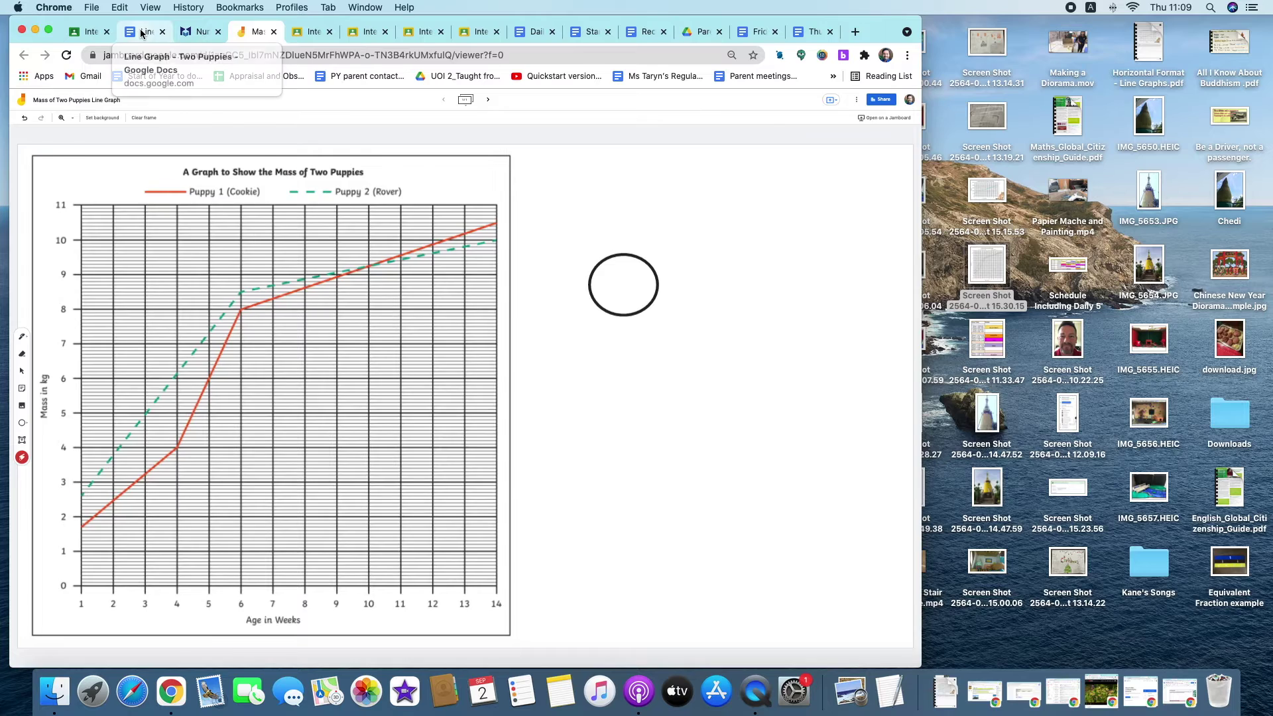
left_click(147, 31)
left_click_drag(338, 401, 377, 400)
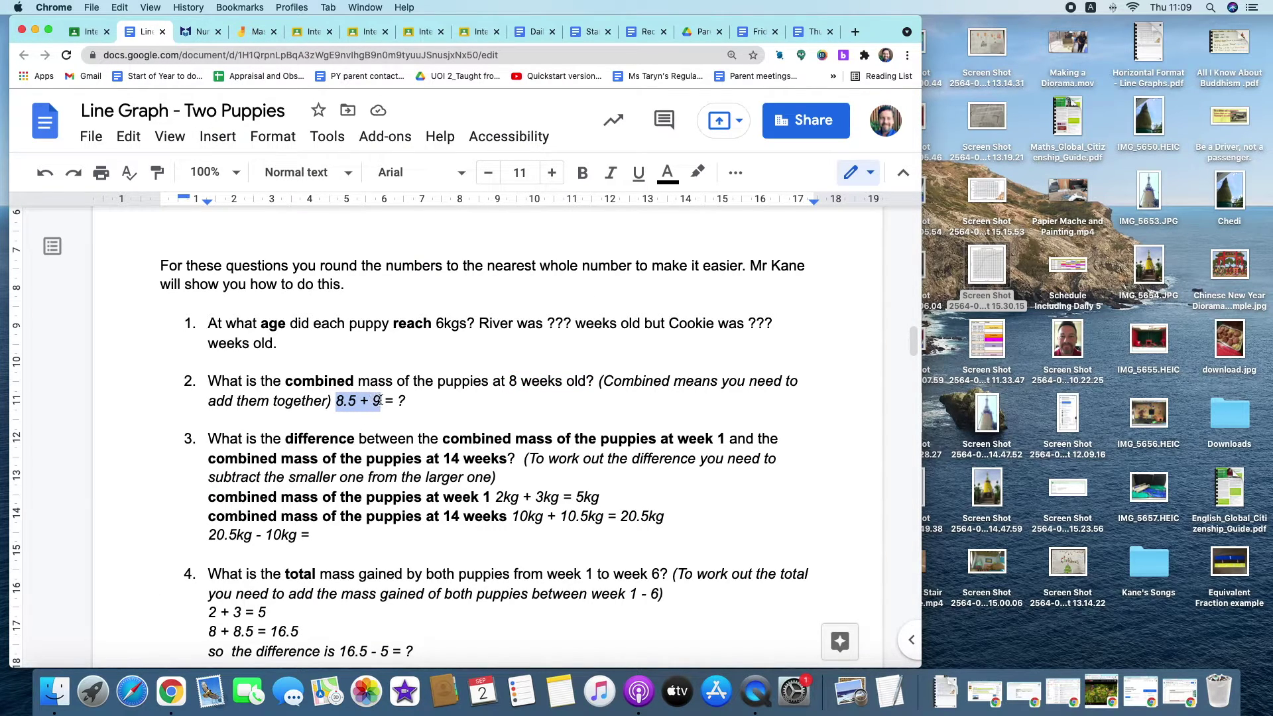
left_click(204, 31)
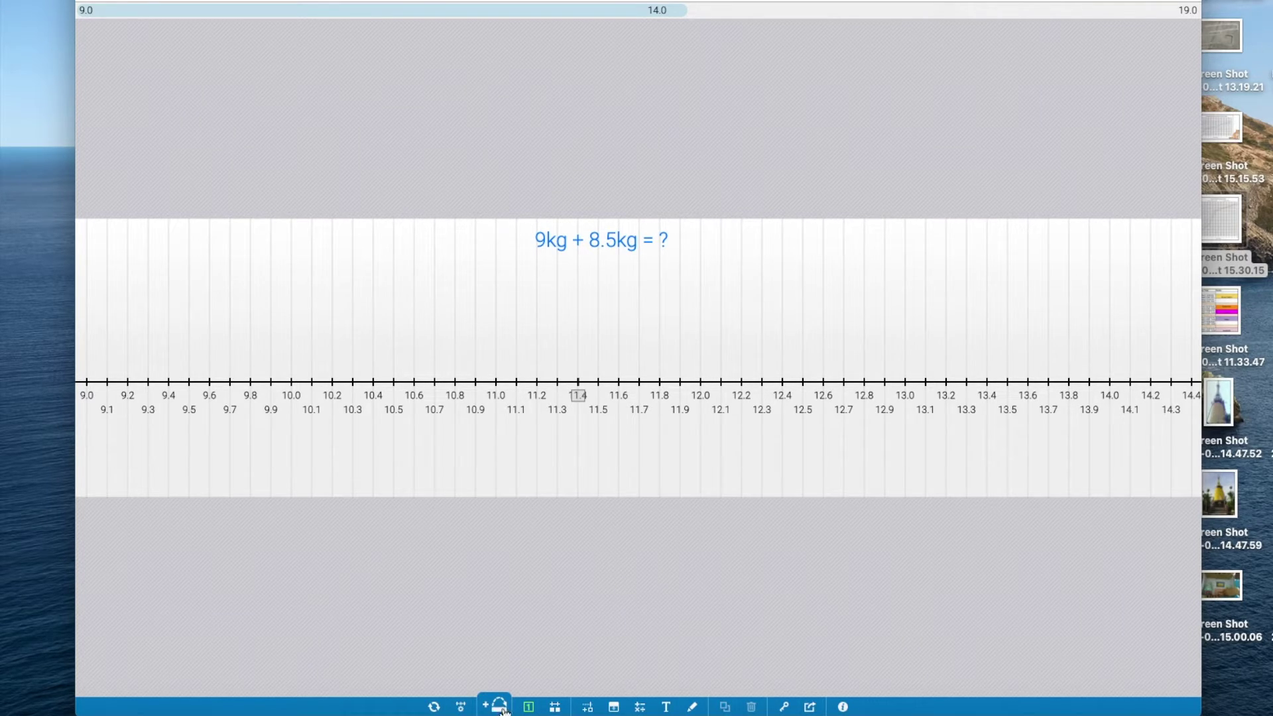
- Keep the decimal settings without clearing items, then add a green 0.5 jump to the line
left_click(461, 707)
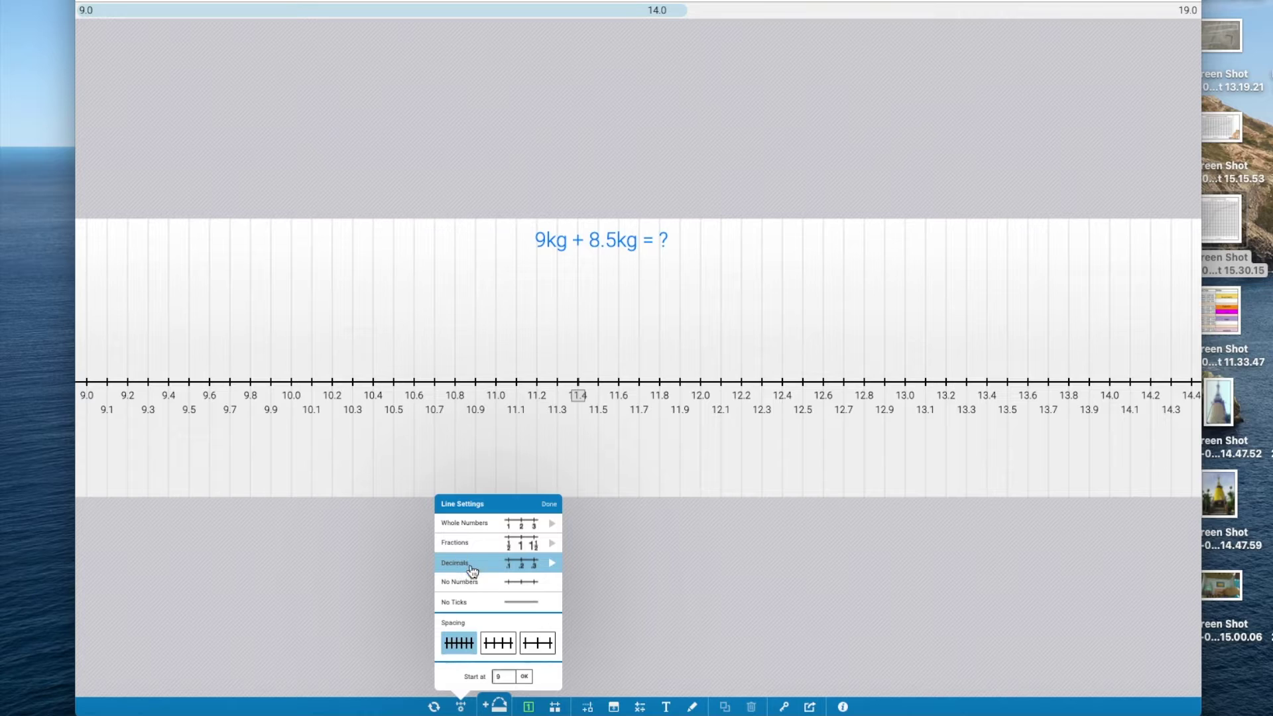
left_click(533, 569)
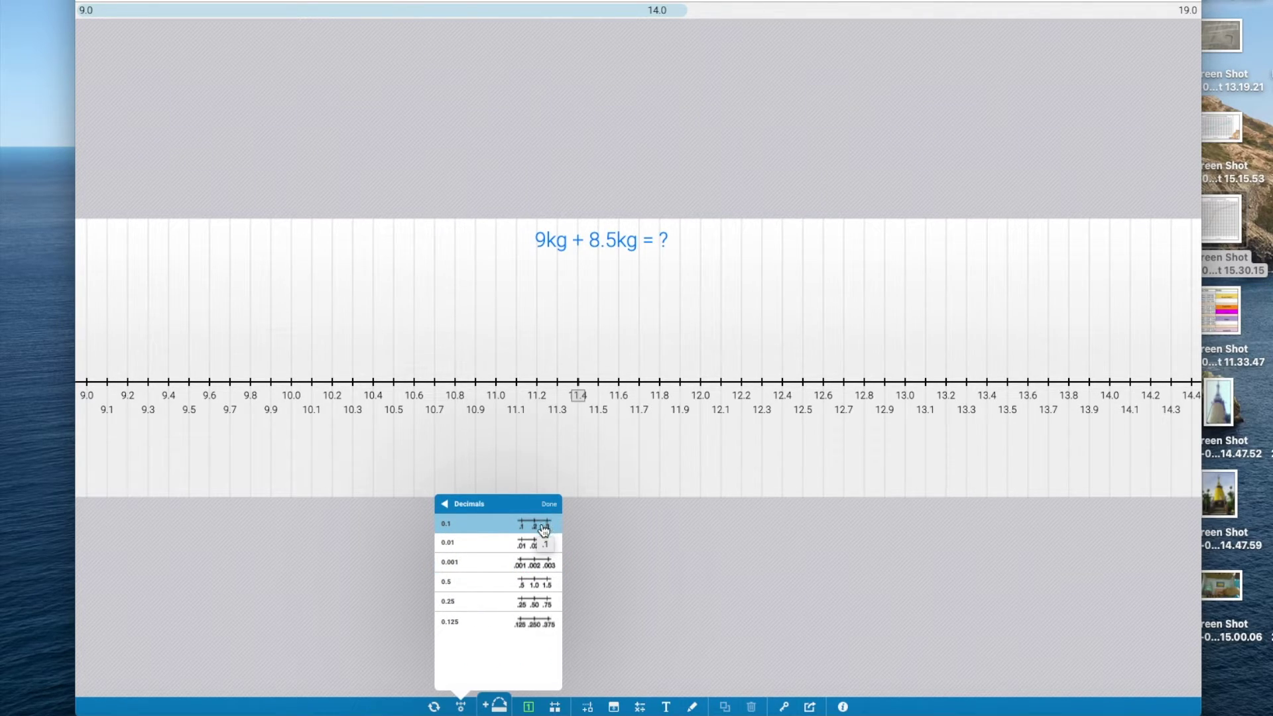
left_click(540, 526)
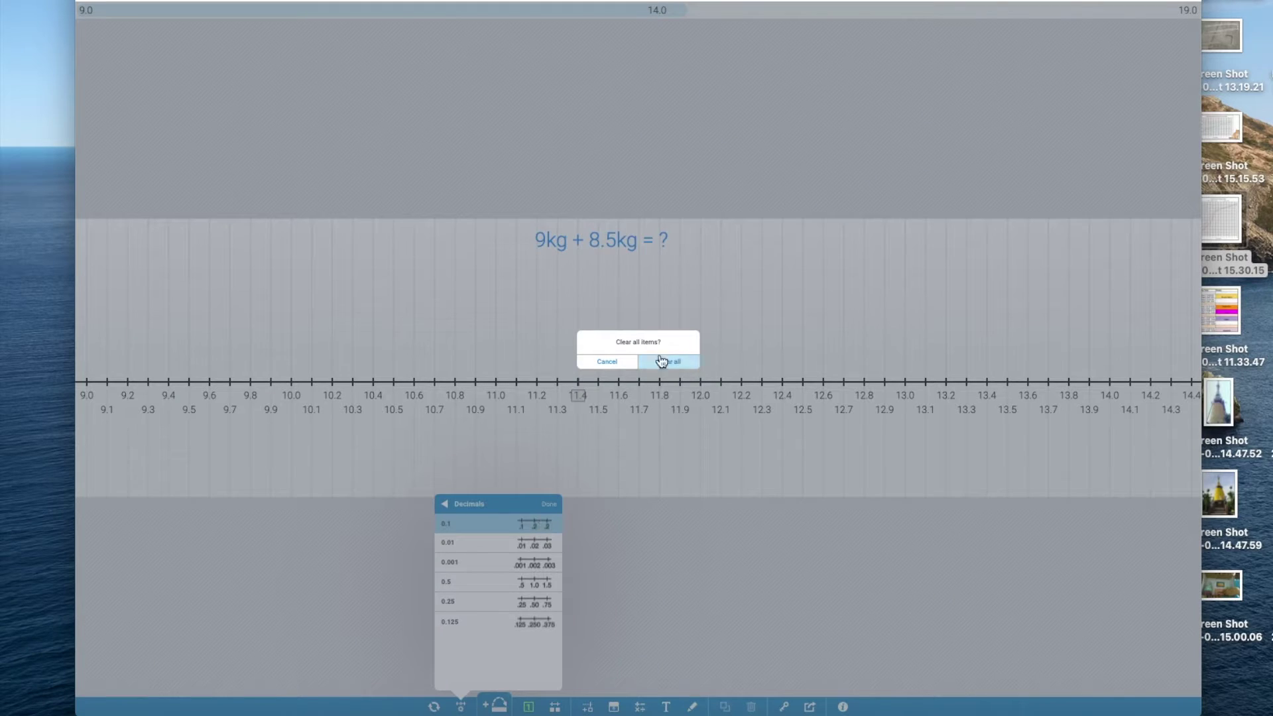
left_click(609, 363)
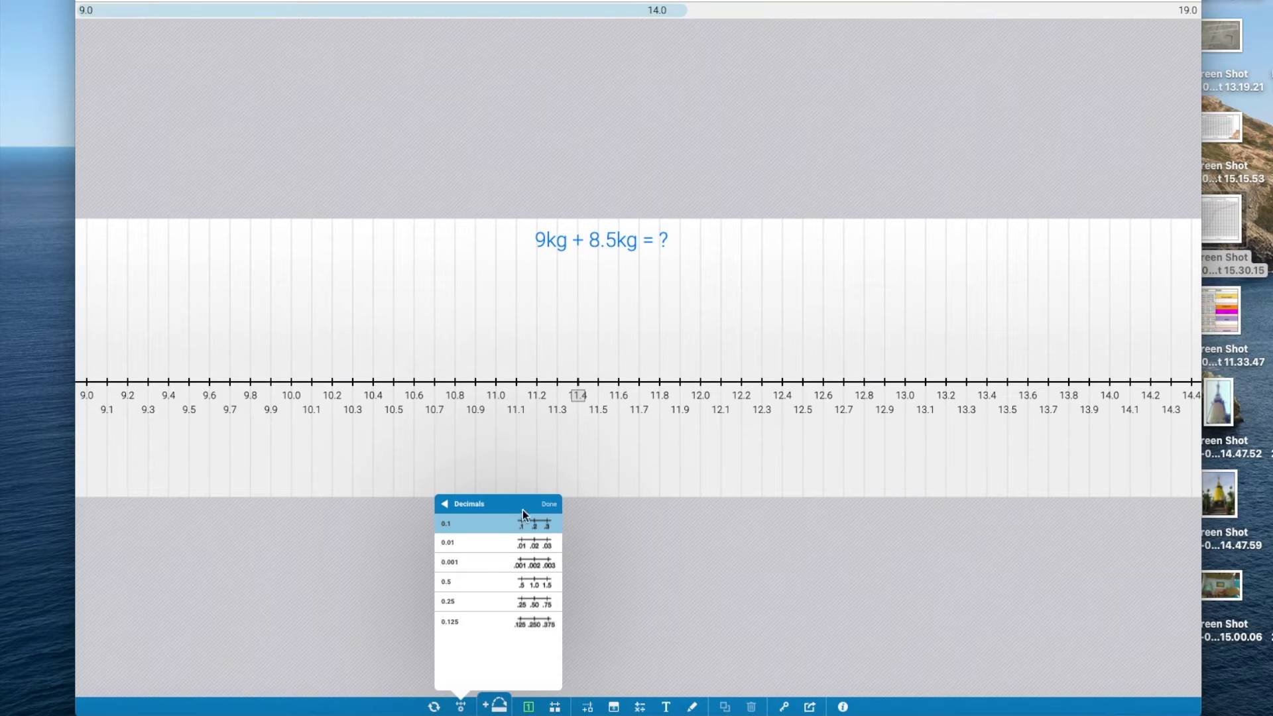
left_click(547, 509)
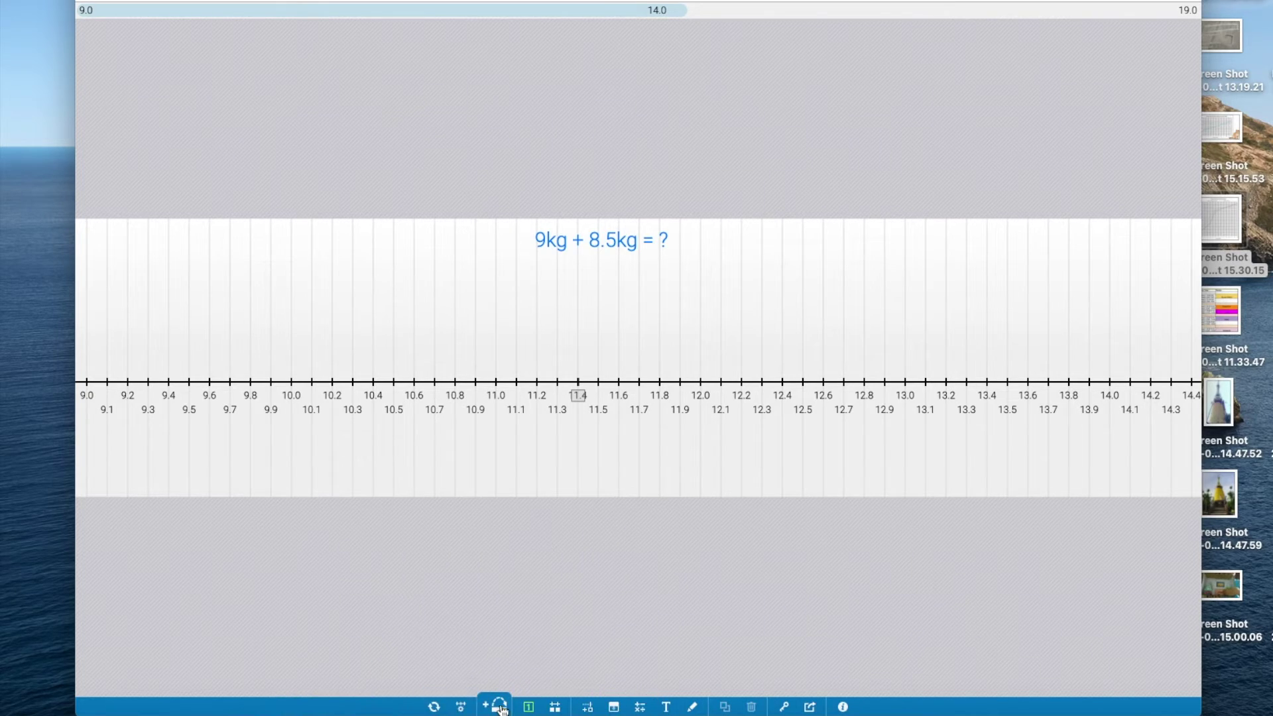
left_click(359, 379)
- Move the jump to start at 9.0 and stretch it to 5.0, ending at 14.0
left_click_drag(346, 358, 83, 400)
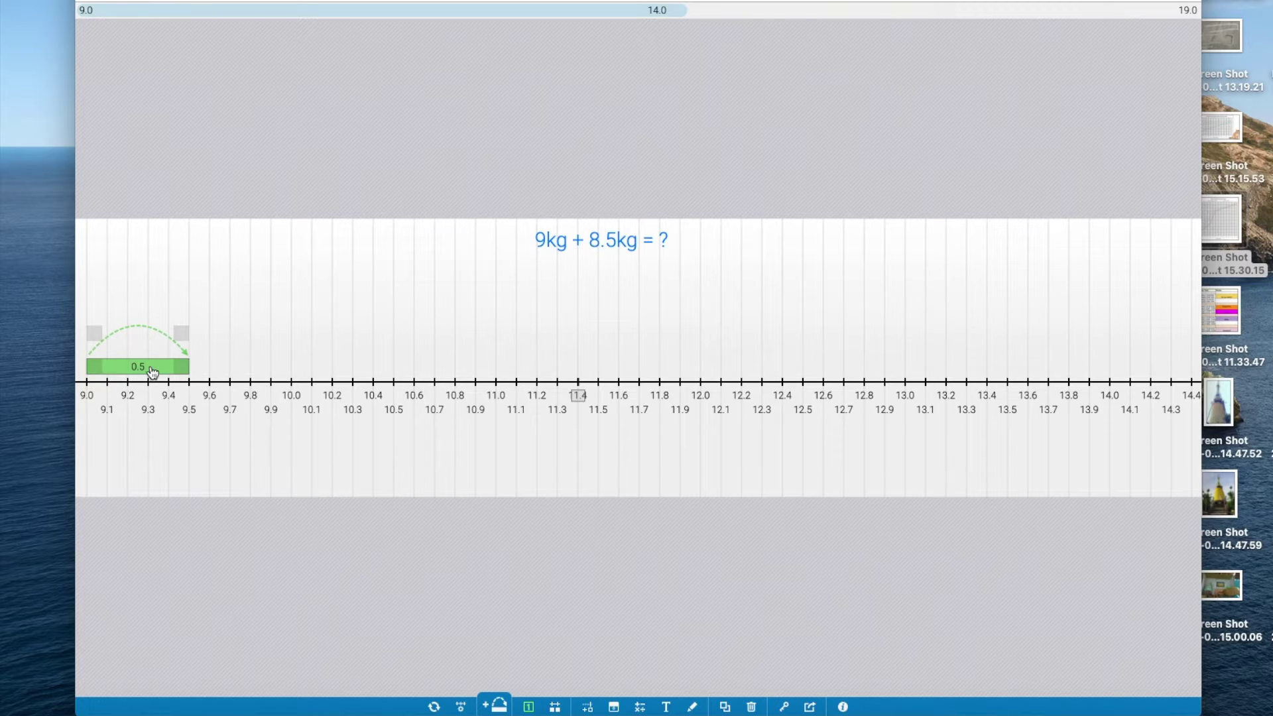
mouse_move(186, 376)
left_mouse_down()
mouse_move(321, 371)
mouse_move(319, 345)
mouse_move(457, 362)
mouse_move(776, 355)
mouse_move(679, 351)
left_mouse_up()
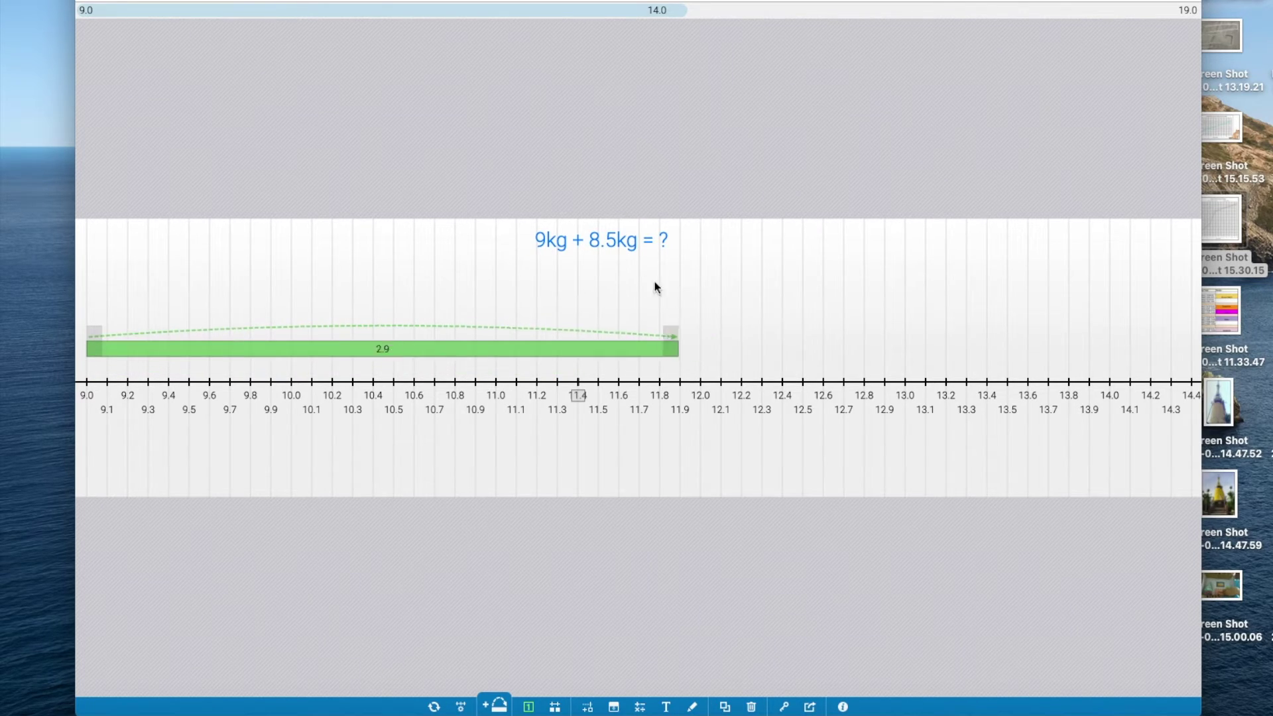
mouse_move(655, 288)
left_mouse_down()
mouse_move(606, 250)
mouse_move(589, 296)
mouse_move(88, 370)
left_mouse_up()
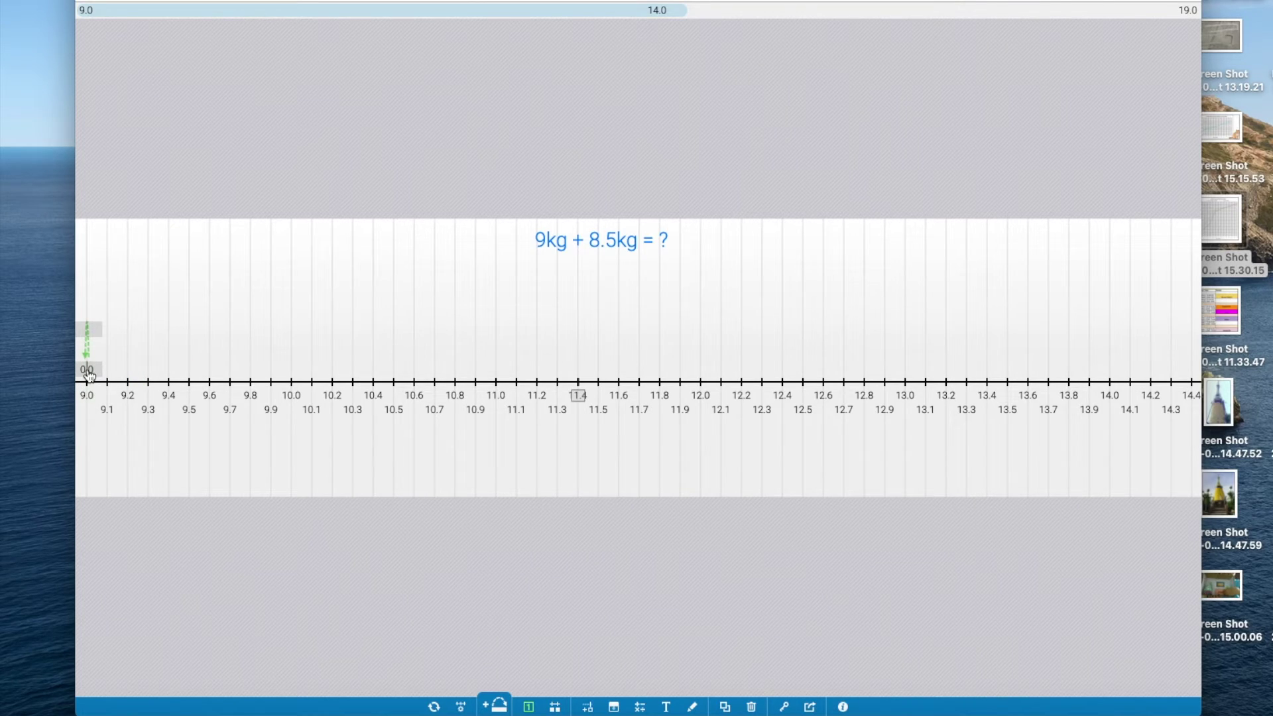
mouse_move(88, 372)
left_mouse_down()
mouse_move(287, 344)
mouse_move(290, 362)
left_mouse_up()
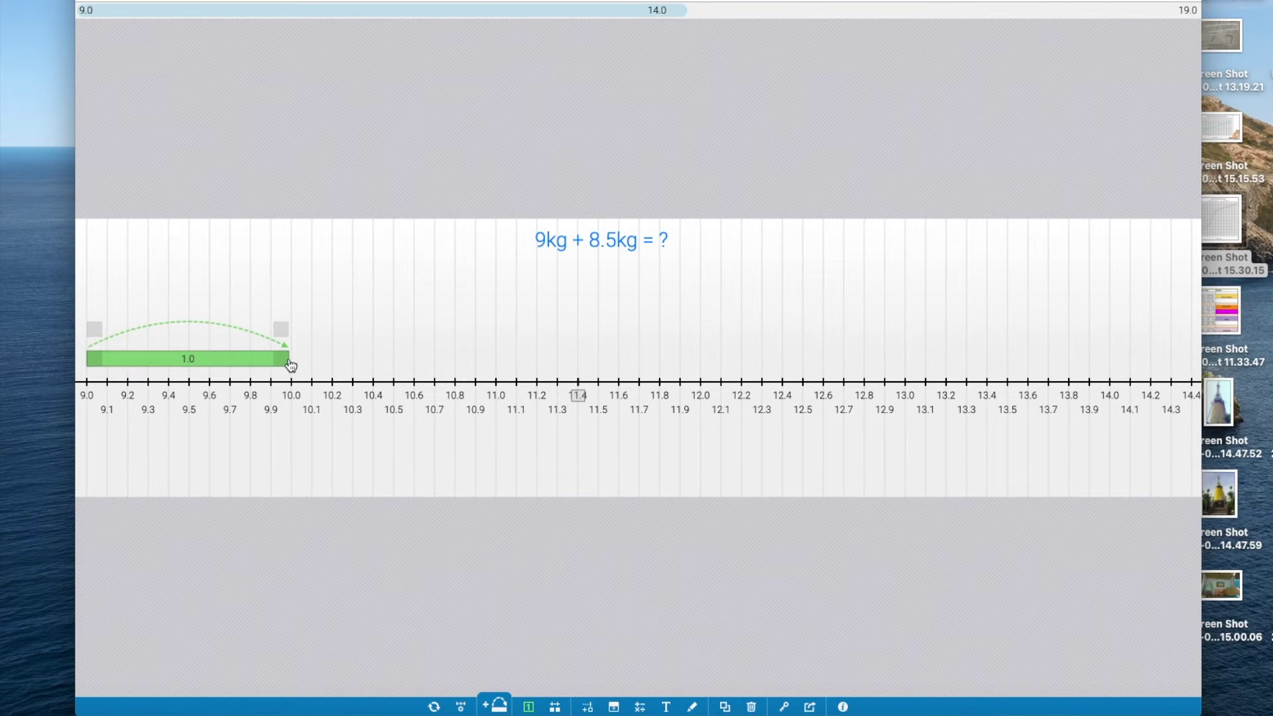
mouse_move(288, 362)
left_mouse_down()
mouse_move(508, 353)
mouse_move(493, 370)
mouse_move(667, 342)
mouse_move(907, 374)
mouse_move(1102, 366)
left_mouse_up()
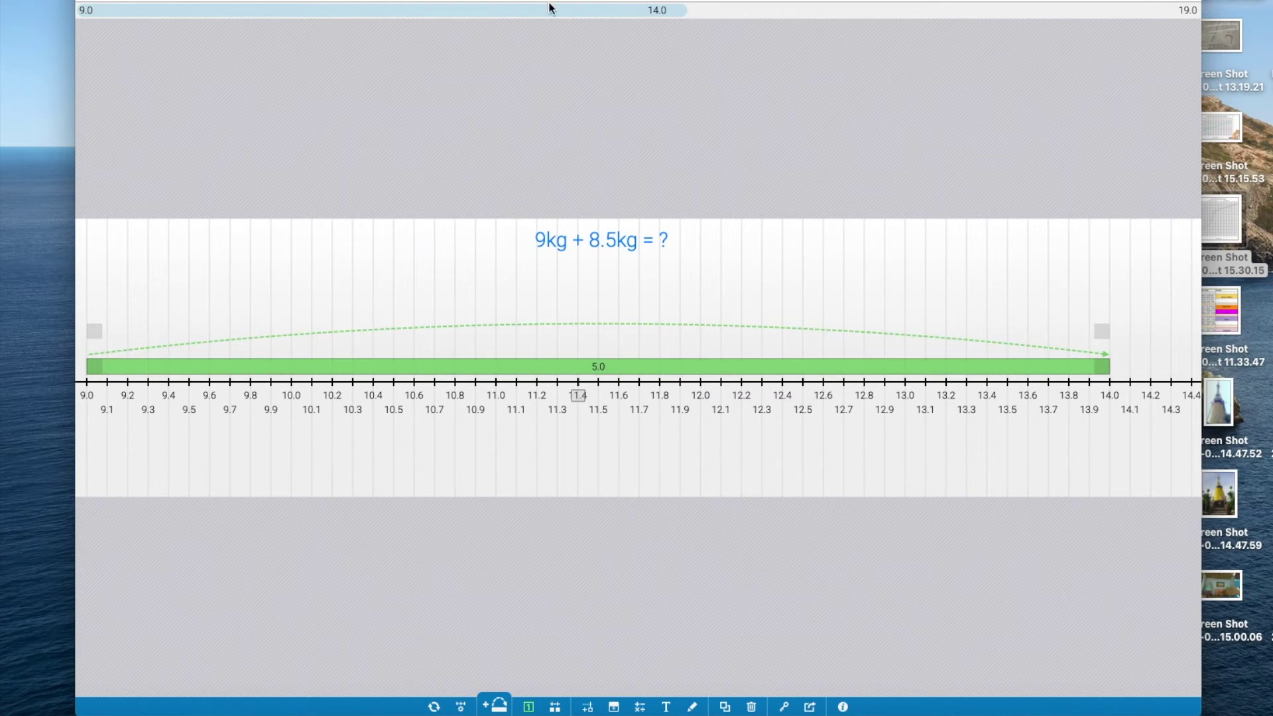
left_click_drag(581, 8, 1080, 3)
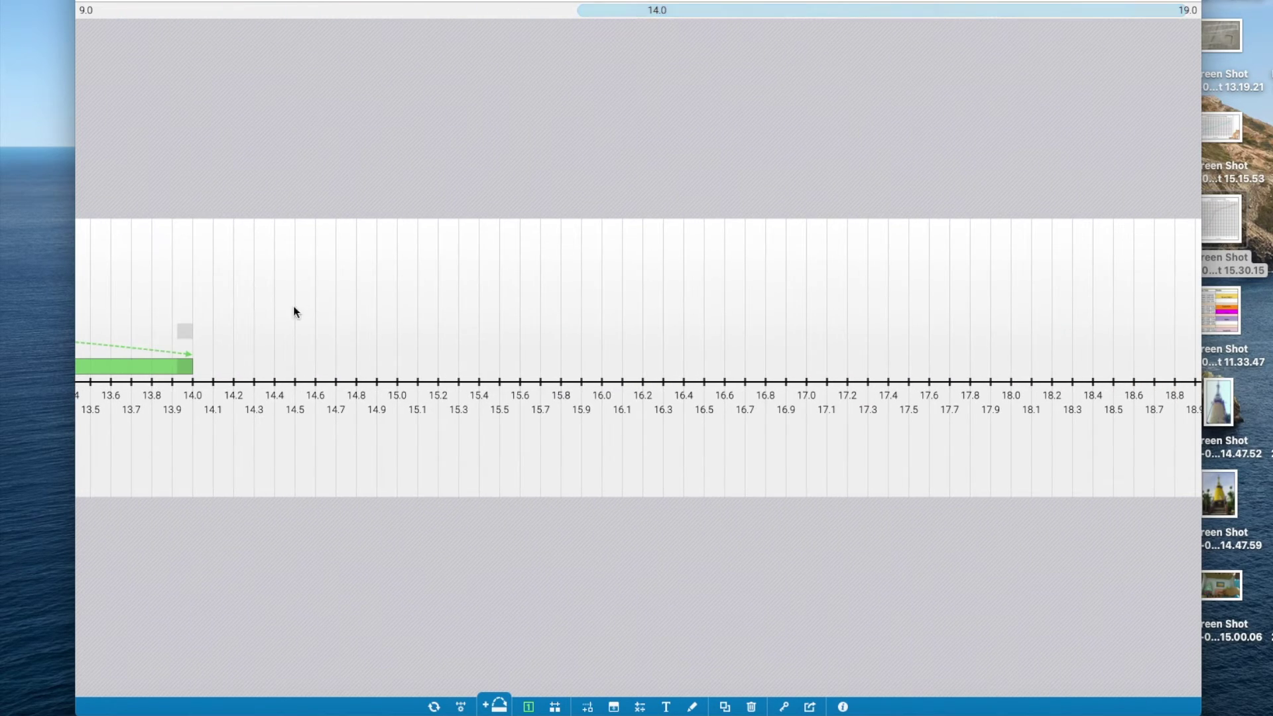
- Stretch the jump from 9.0 to end at 17.5 so it measures 8.5
mouse_move(194, 371)
left_mouse_down()
mouse_move(401, 350)
mouse_move(803, 368)
left_mouse_up()
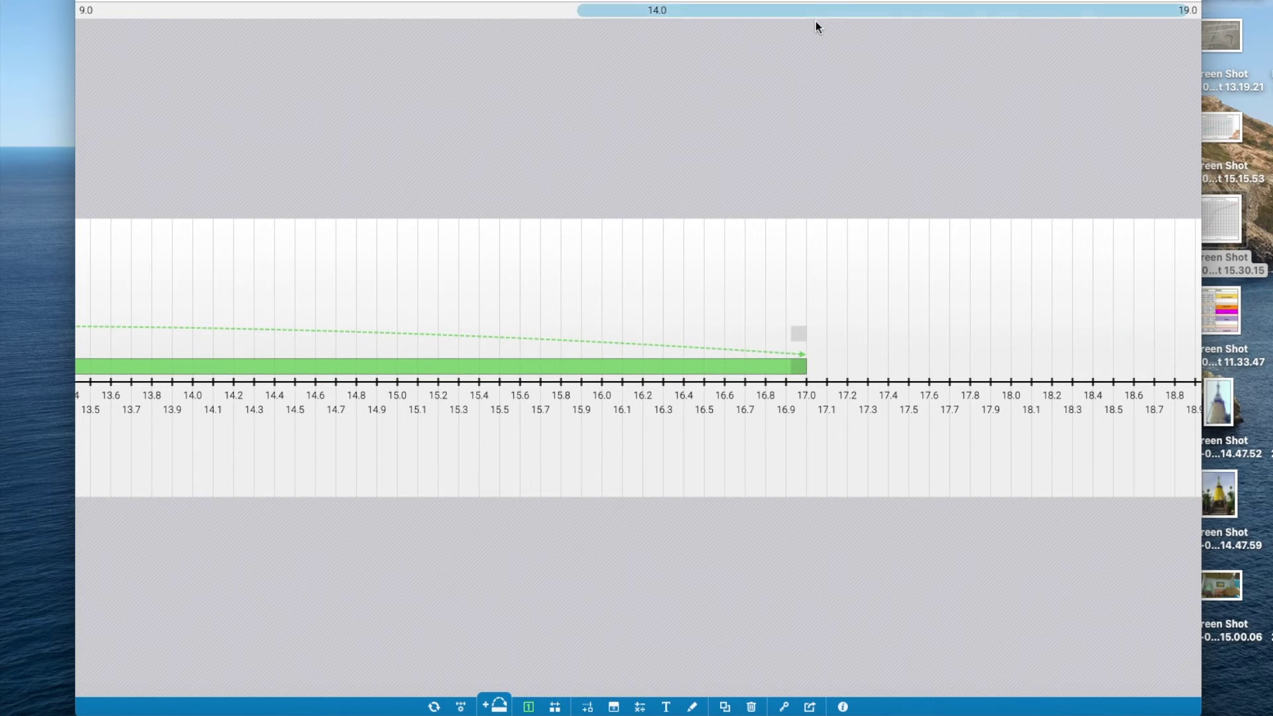
left_click_drag(816, 21, 413, 18)
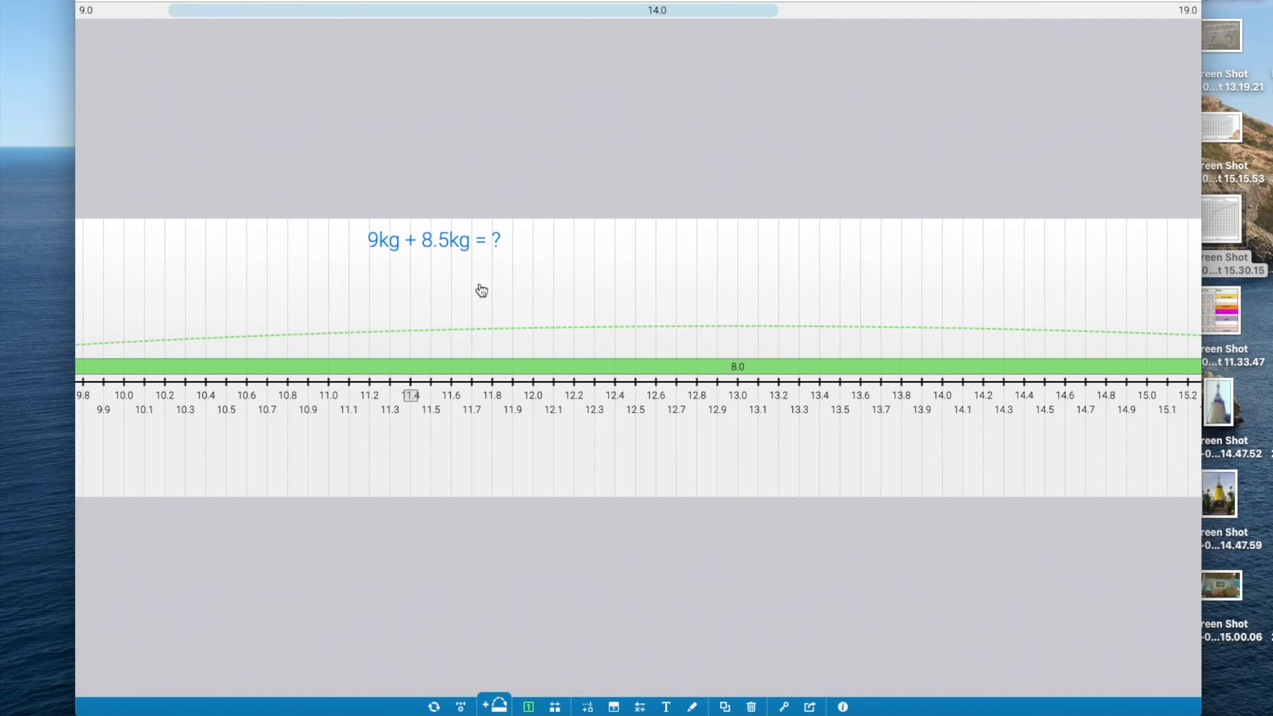
left_click_drag(701, 8, 1078, 33)
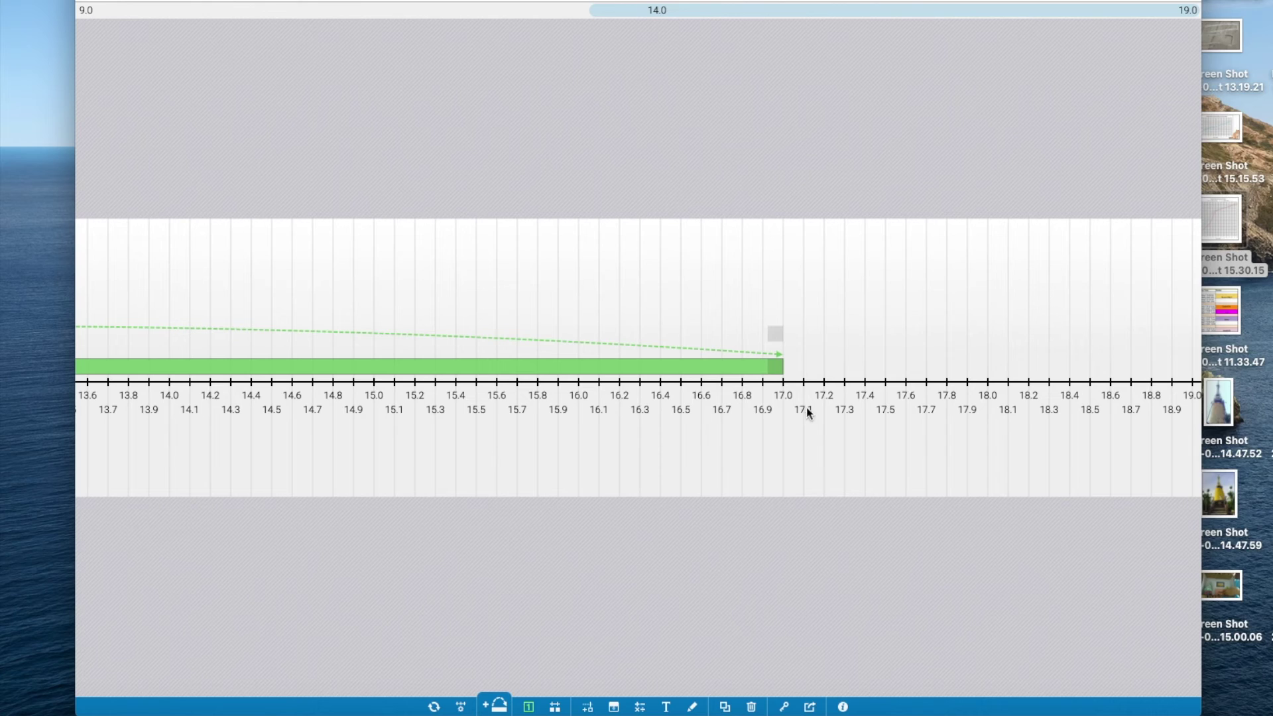
mouse_move(783, 368)
left_mouse_down()
mouse_move(879, 362)
mouse_move(886, 404)
left_mouse_up()
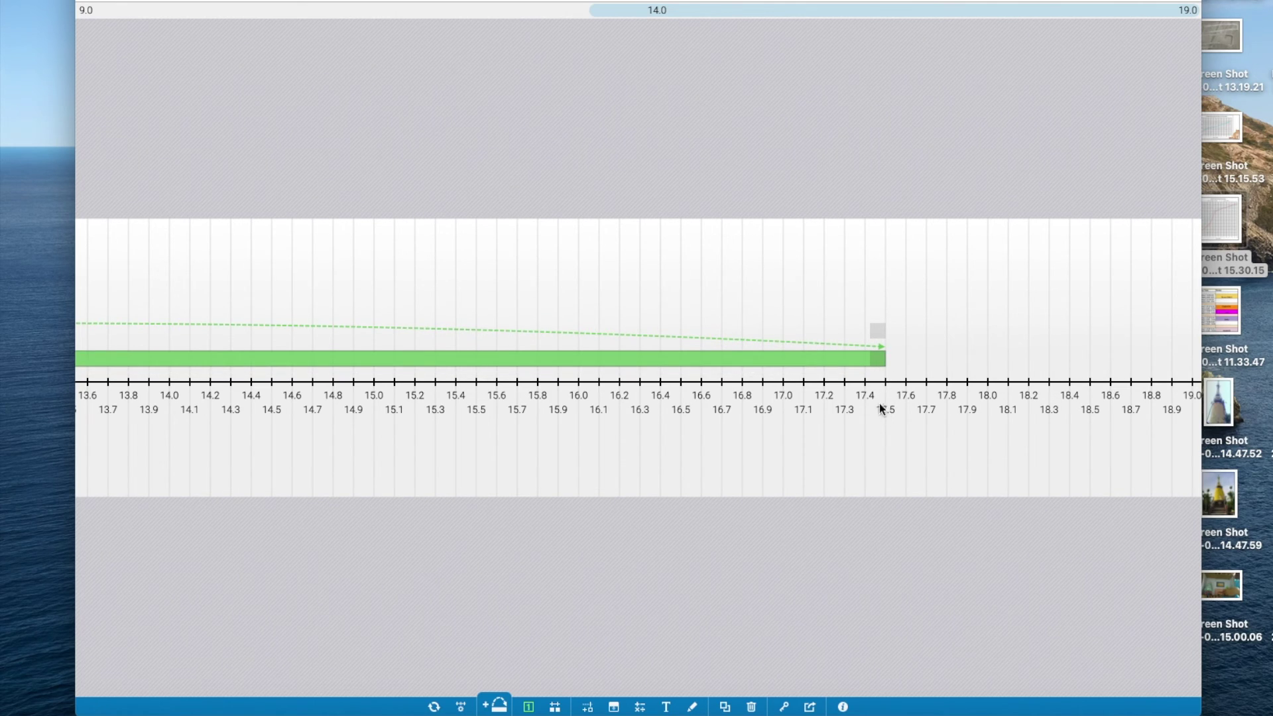
left_click_drag(979, 18, 475, 19)
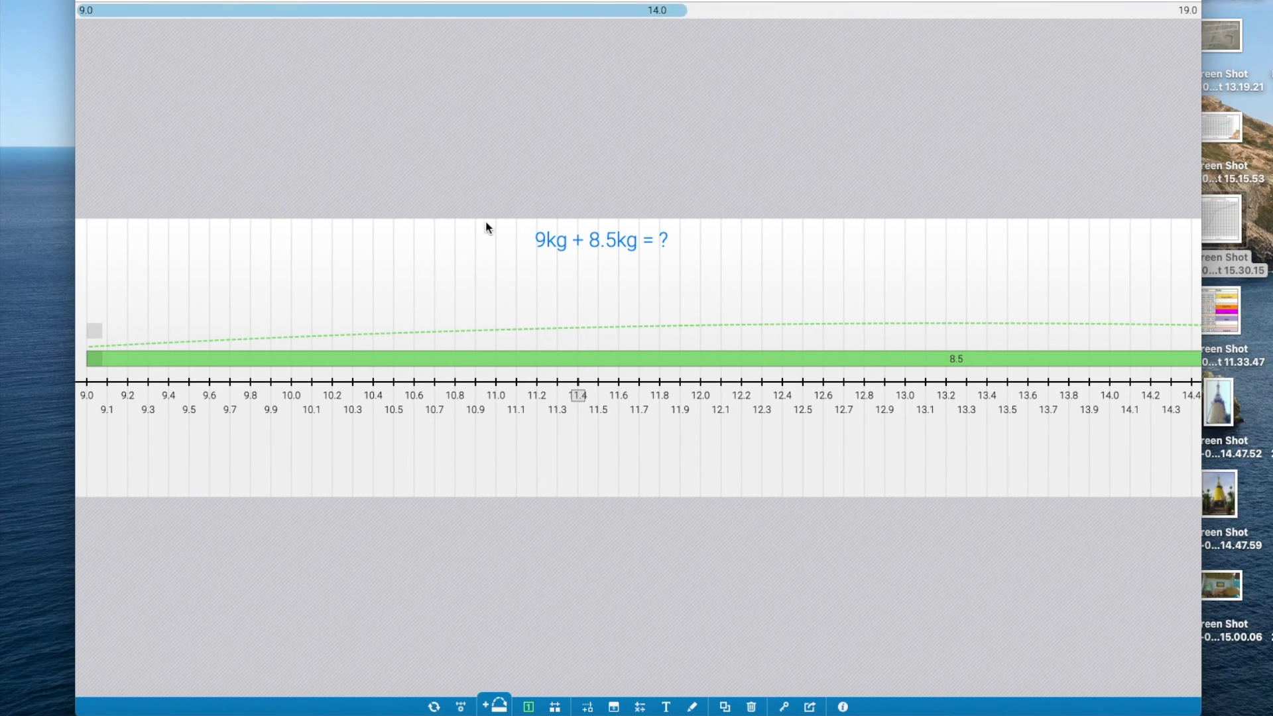